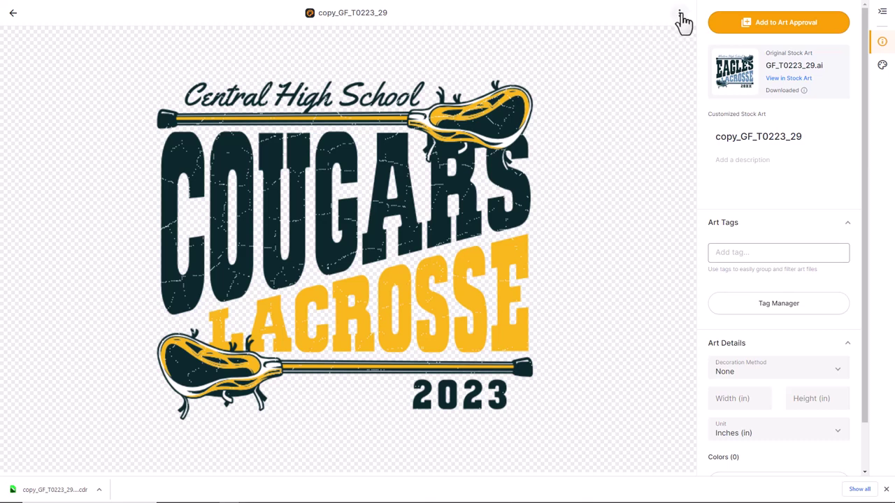
# Step: Download the artwork as a .CDR file named Cougars Lacrosse 1 in Downloads
pyautogui.click(680, 16)
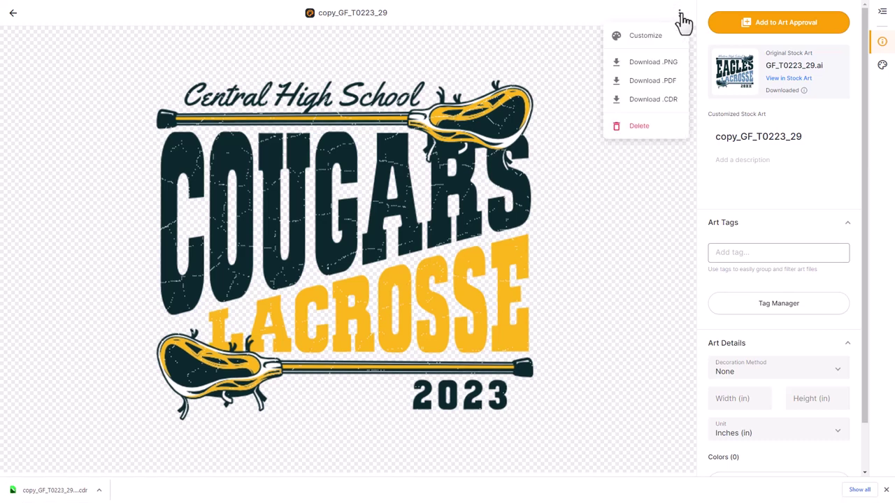
pyautogui.click(644, 103)
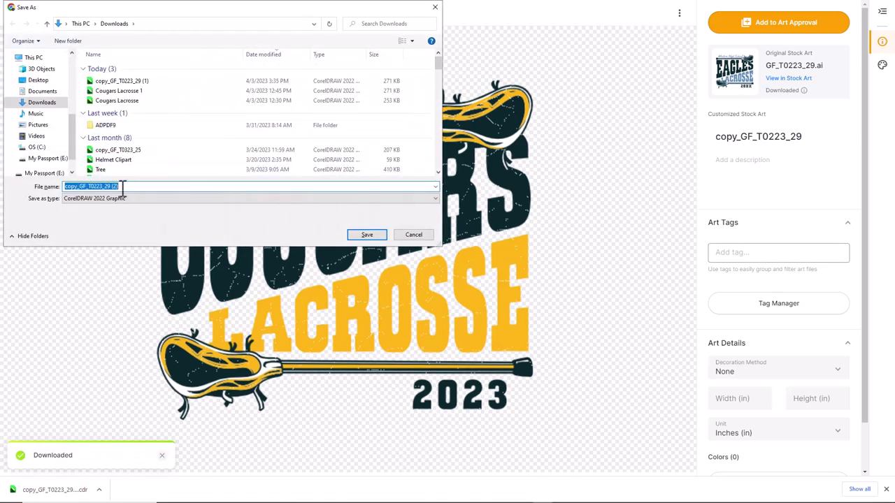
pyautogui.click(129, 91)
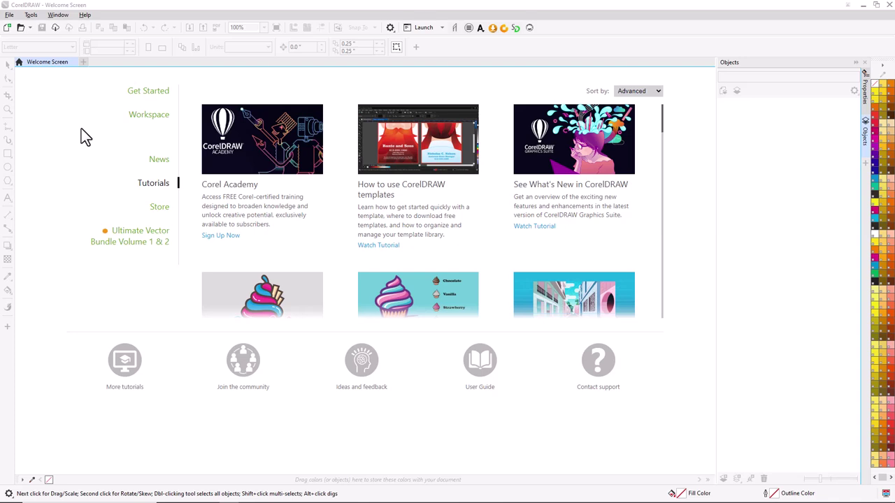
# Step: Open Cougars Lacrosse 1.cdr from Downloads and zoom so the design fills the window
pyautogui.click(9, 15)
pyautogui.click(23, 47)
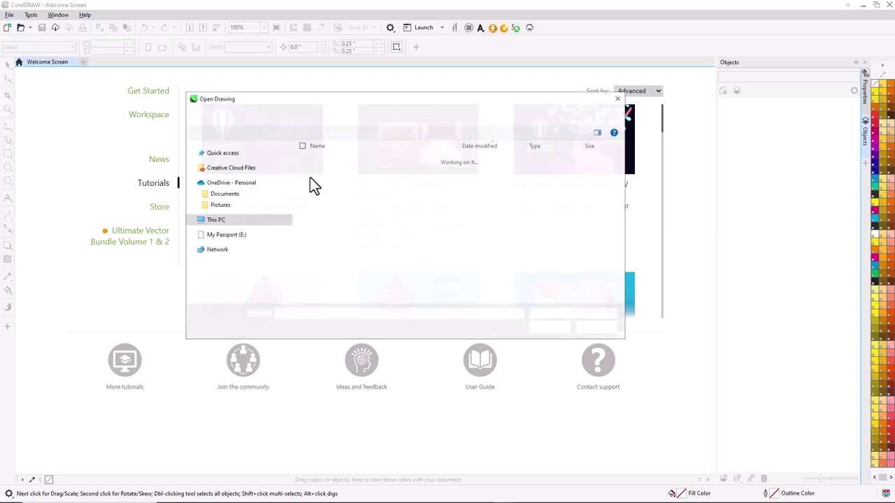
pyautogui.click(347, 182)
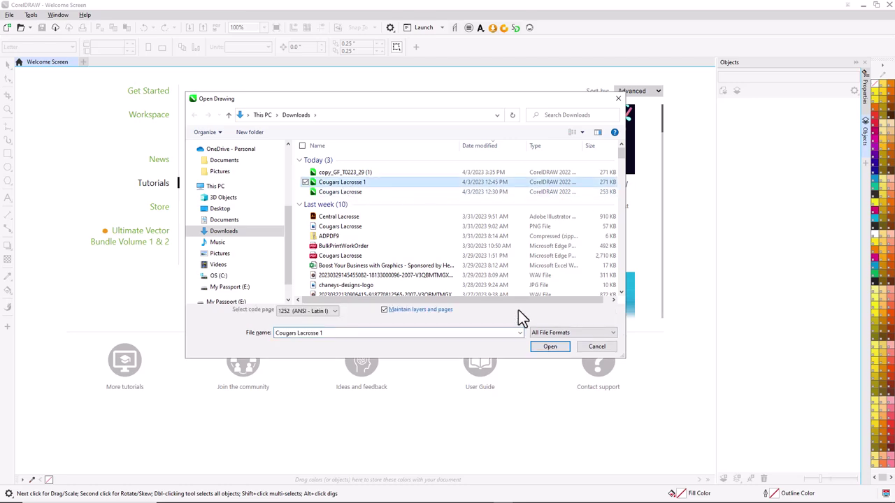
pyautogui.click(550, 348)
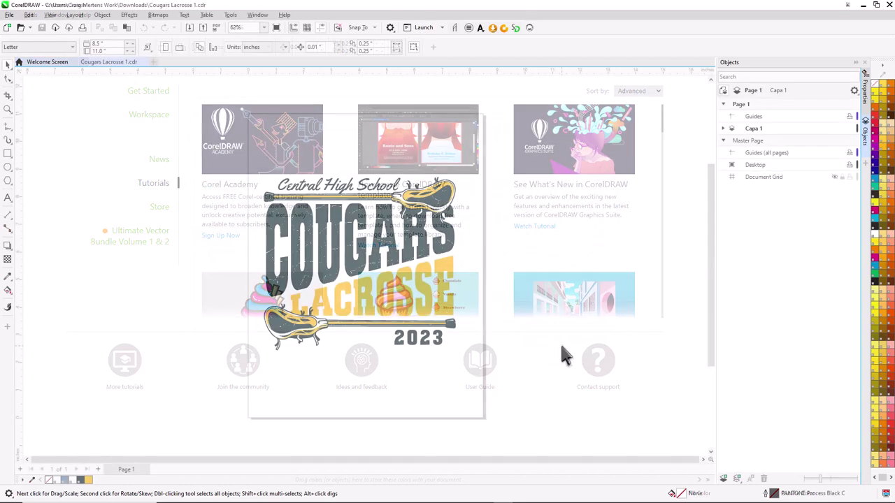
pyautogui.press('F4')
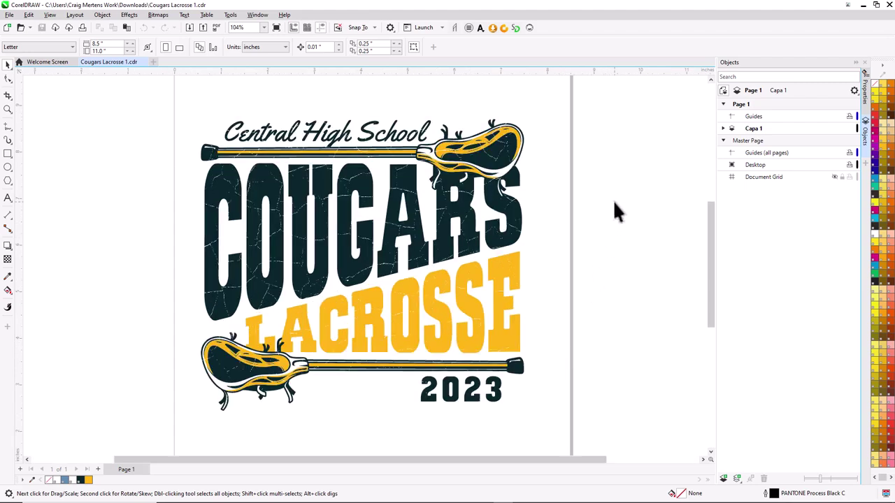
# Step: Select the GF_Texture12.tif bitmap, undoing its accidental move to the right
pyautogui.click(334, 217)
pyautogui.moveTo(334, 216); pyautogui.dragTo(415, 217)
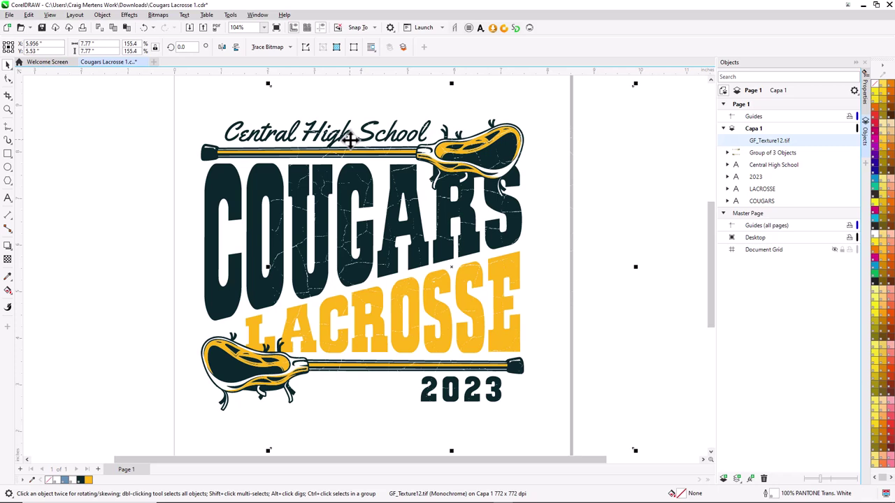
pyautogui.hotkey('ctrl', 'z')
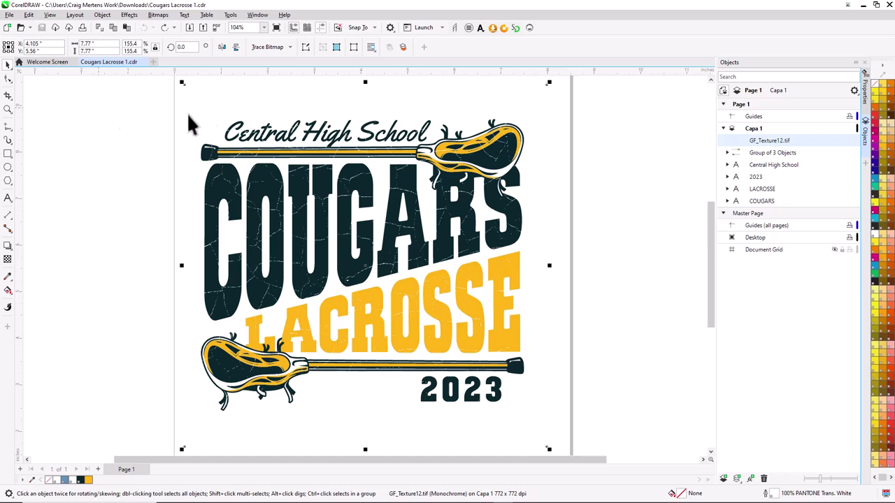
# Step: Hide GF_Texture12.tif with its eye icon in the Objects docker and deselect it
pyautogui.click(866, 143)
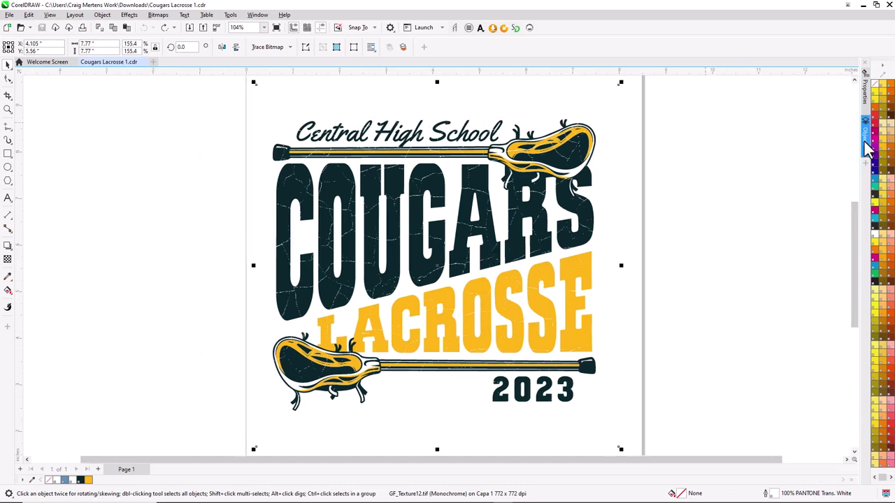
pyautogui.click(866, 147)
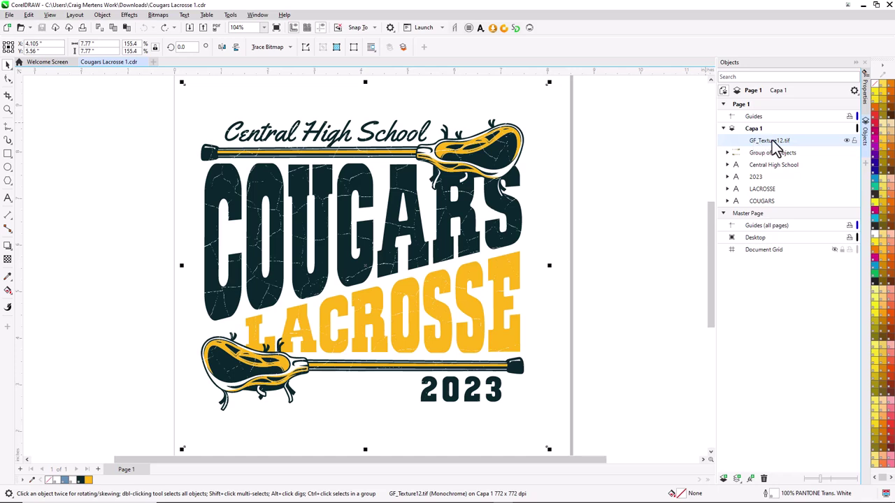
pyautogui.click(847, 141)
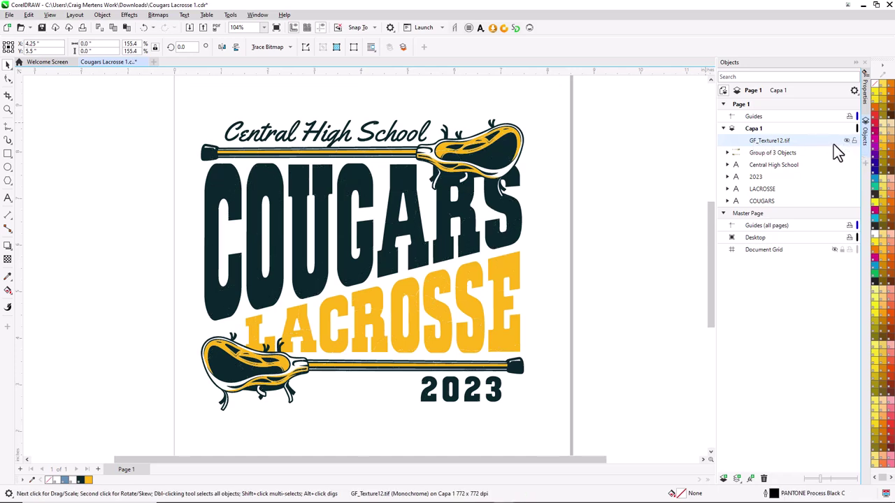
pyautogui.click(638, 164)
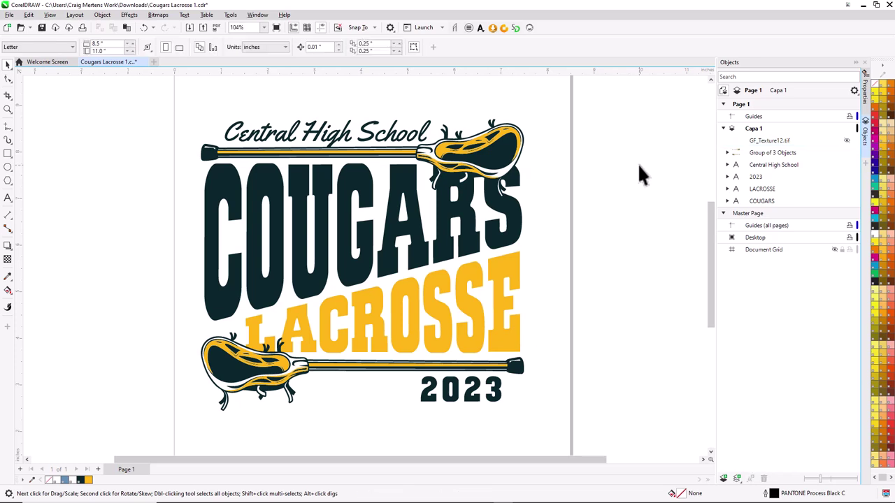
pyautogui.click(257, 15)
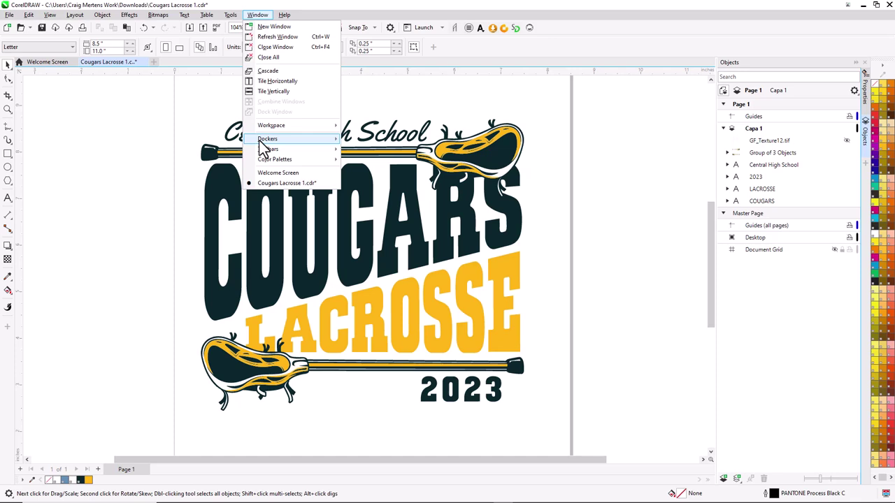
# Step: Open the Color Styles docker from Window > Dockers and marquee-select all the logo's objects
pyautogui.moveTo(262, 139)
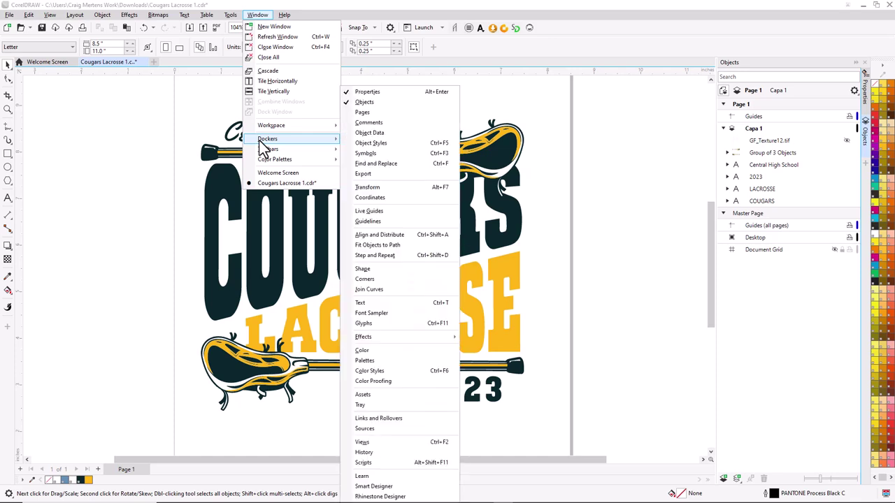
pyautogui.click(392, 371)
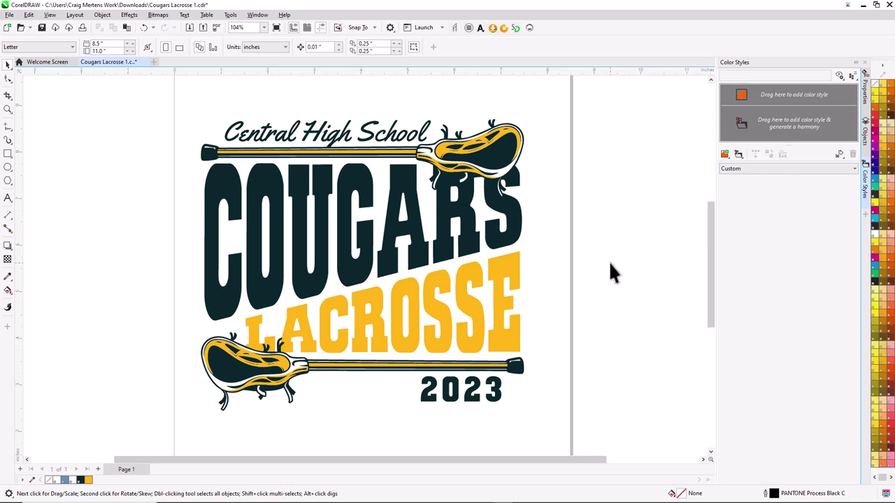
pyautogui.moveTo(143, 86); pyautogui.dragTo(609, 444)
# Step: Create colour styles from both the fills and outlines of the selected logo objects
pyautogui.rightClick(468, 310)
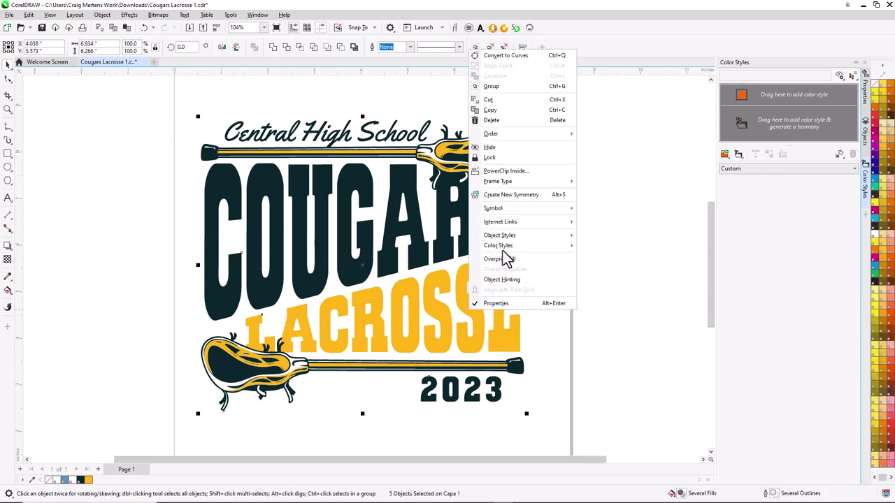
pyautogui.moveTo(501, 248)
pyautogui.click(618, 248)
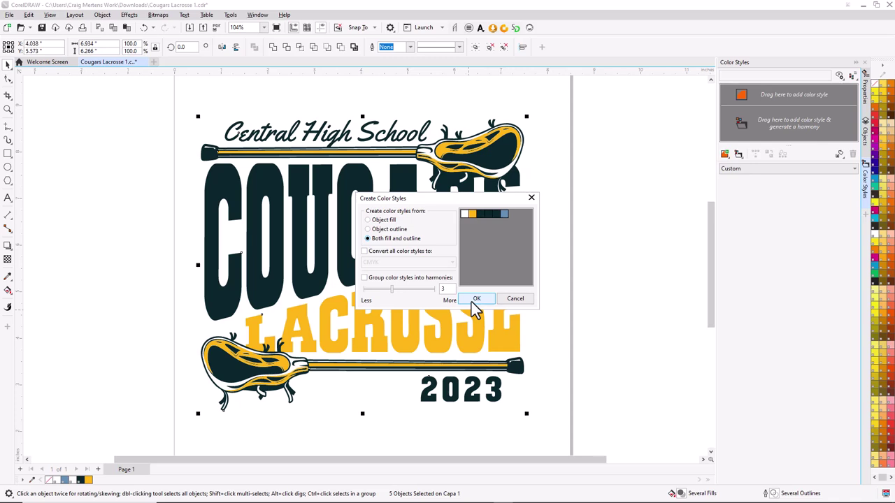
pyautogui.click(472, 302)
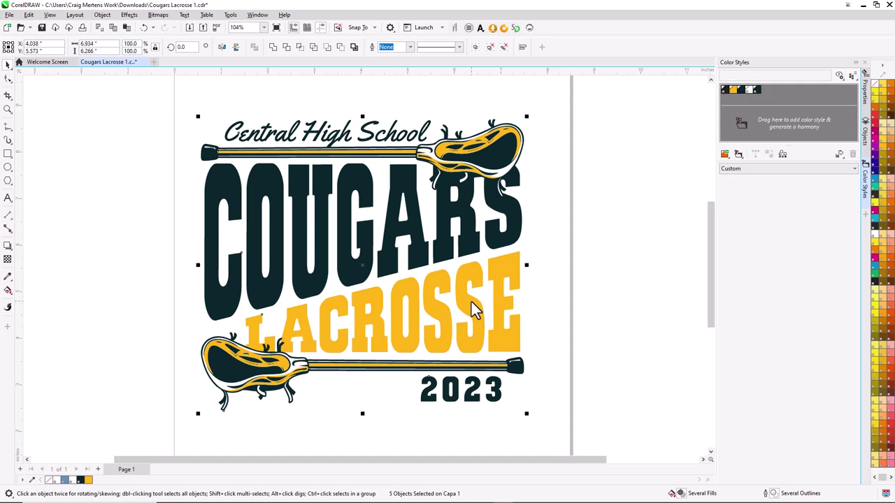
# Step: Merge the two near-identical dark colour styles into one in the Color Styles docker
pyautogui.click(758, 92)
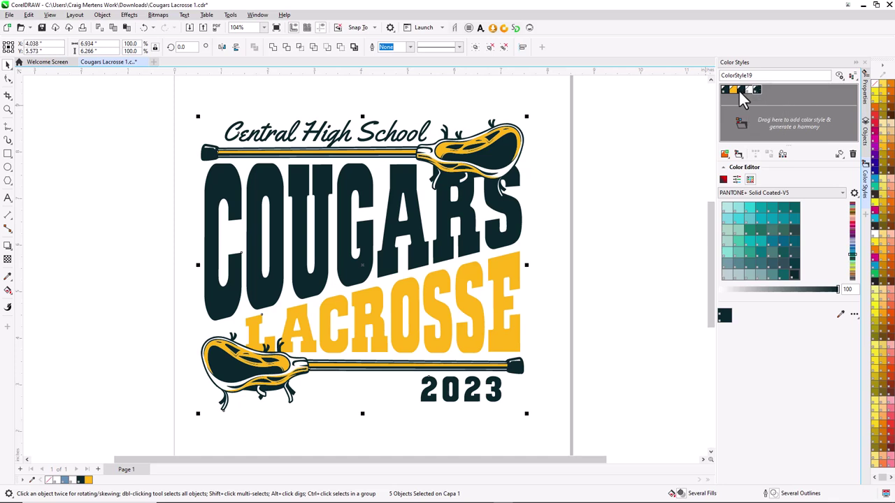
pyautogui.click(724, 91)
pyautogui.keyDown('shift'); pyautogui.click(727, 98); pyautogui.keyUp('shift')
pyautogui.click(756, 153)
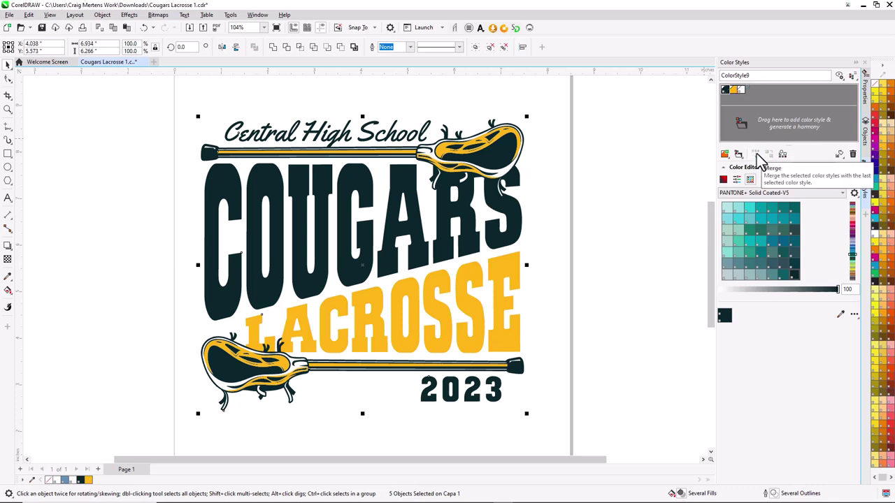
pyautogui.click(730, 100)
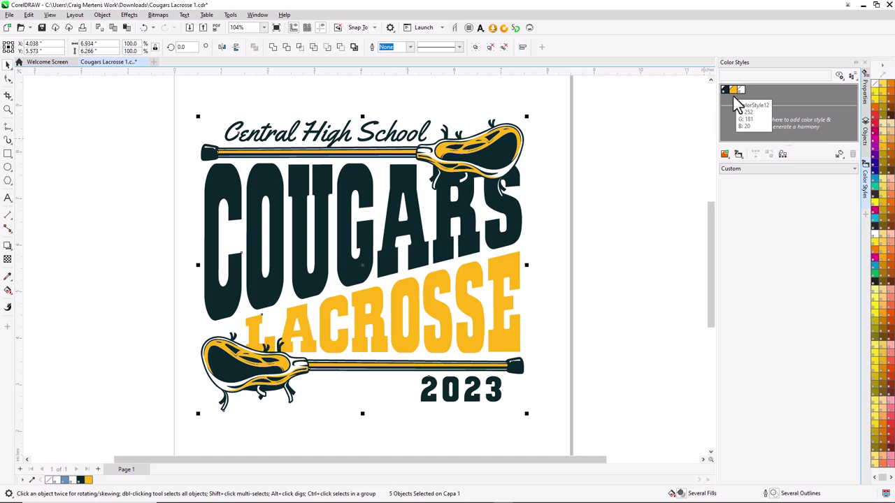
# Step: Convert the gold ColorStyle12 to a spot colour, then bring up Find Color by Name
pyautogui.click(733, 91)
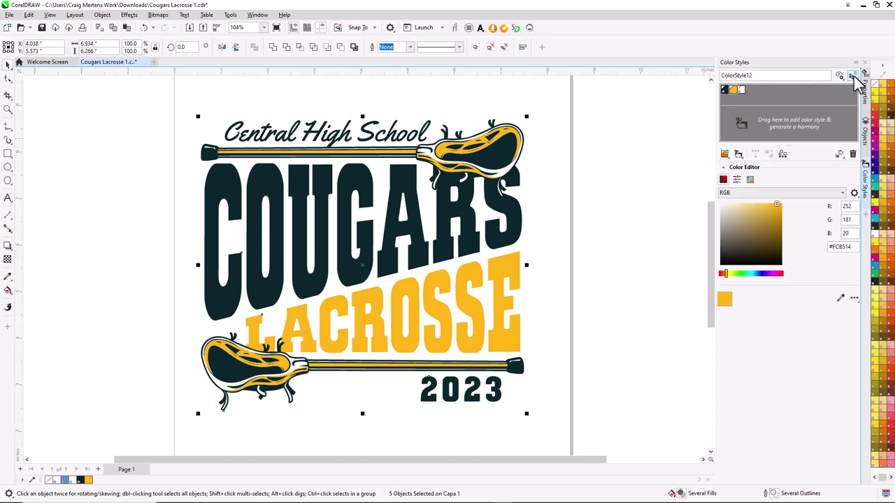
pyautogui.click(852, 76)
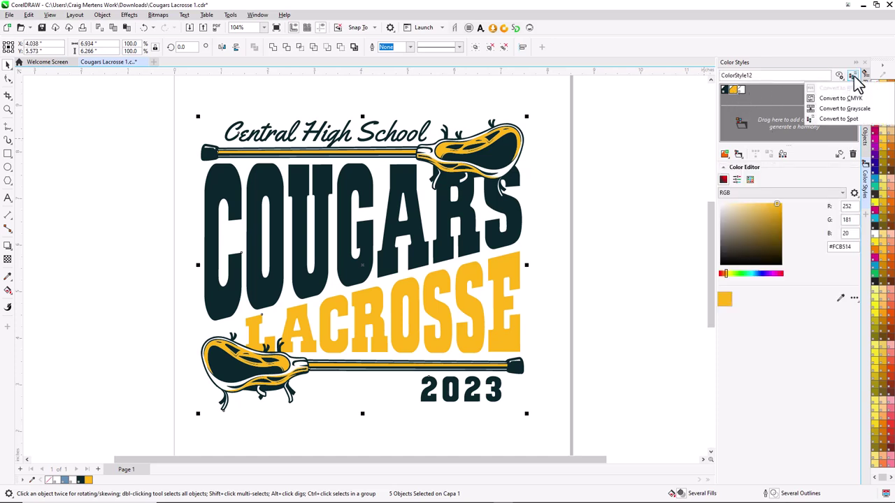
pyautogui.click(824, 120)
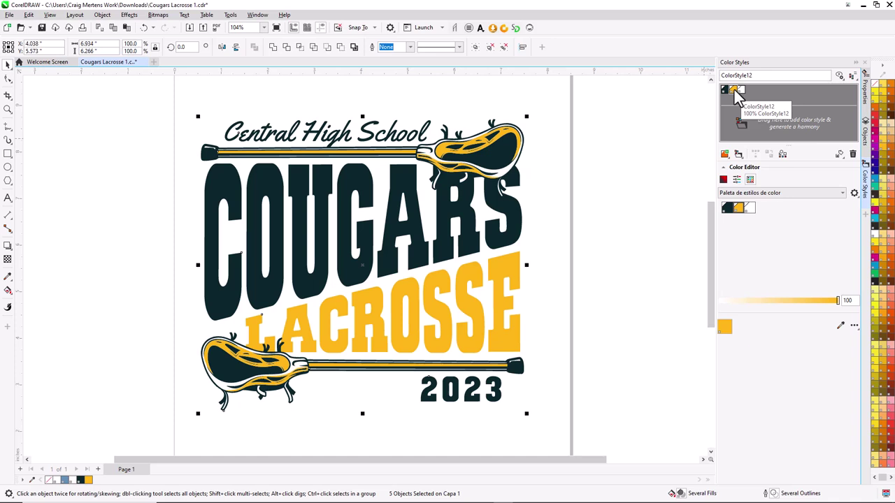
pyautogui.click(621, 123)
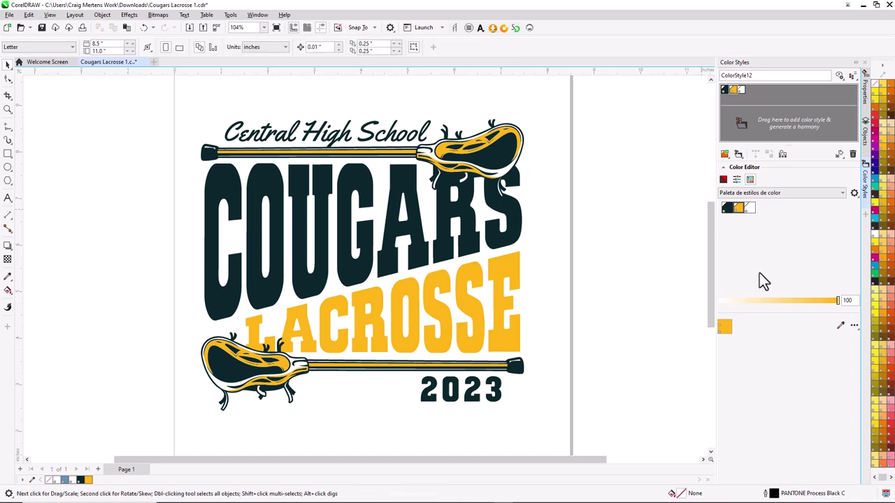
pyautogui.click(878, 312)
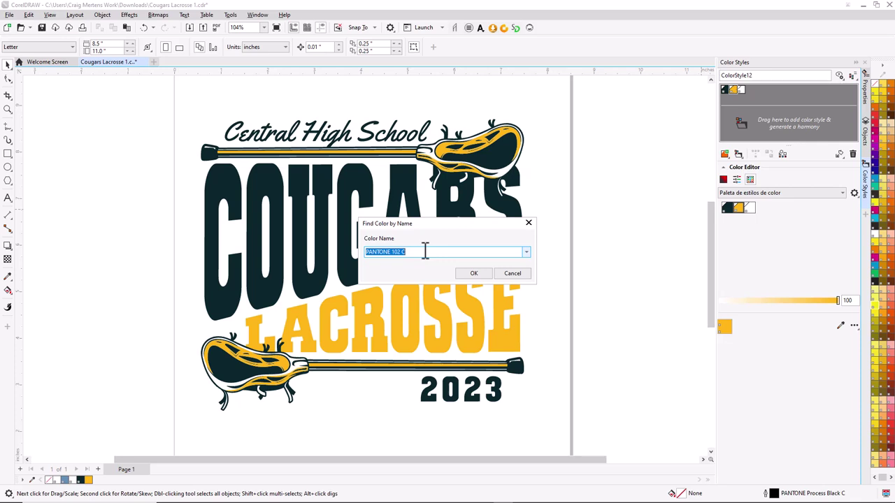
# Step: Find PANTONE 289 C by name and sample it onto the dark colour style
pyautogui.write('PANTONE 2')
pyautogui.click(472, 273)
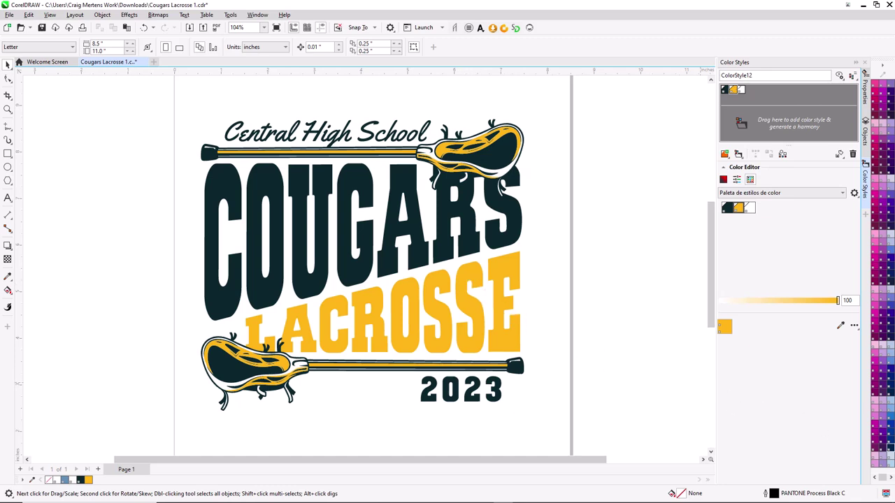
pyautogui.hotkey('ctrl', 'z')
pyautogui.click(724, 91)
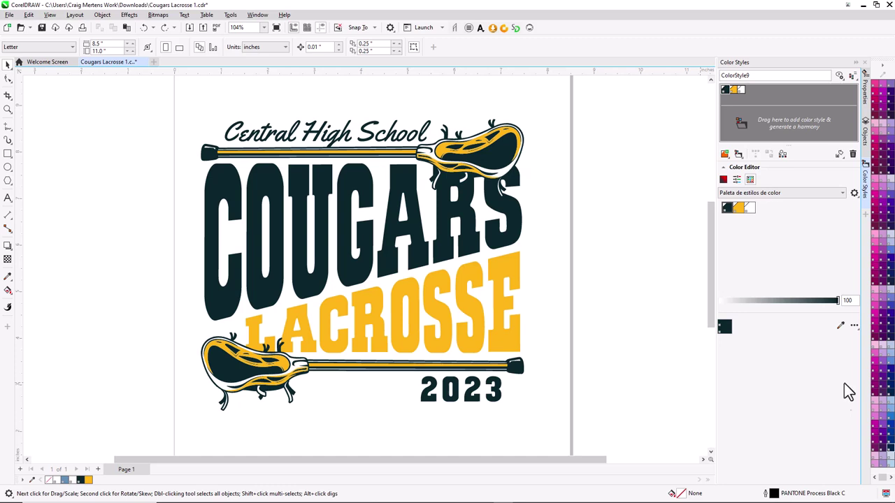
pyautogui.click(840, 326)
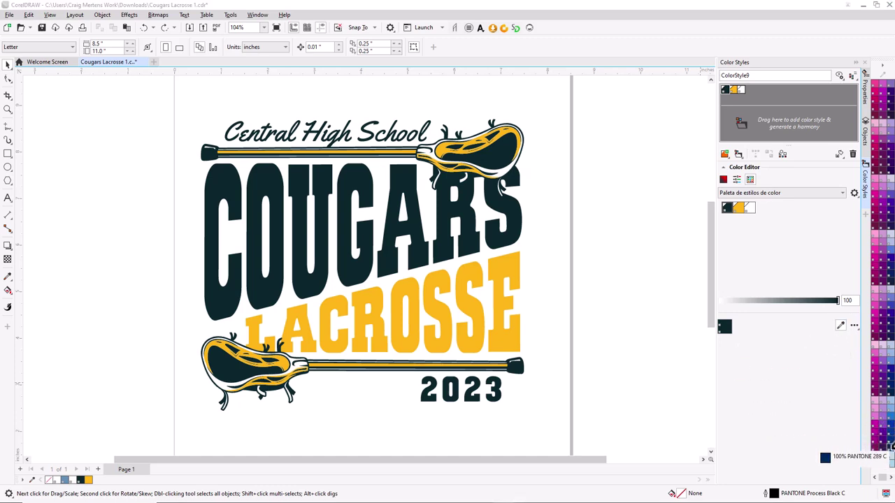
pyautogui.click(890, 445)
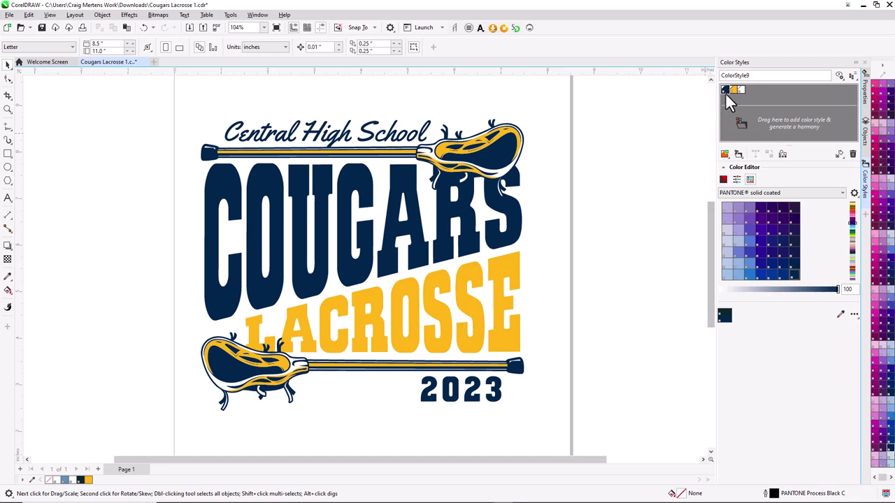
# Step: Recolour the yellow colour style to PANTONE Orange 021 C by sampling it from the palette
pyautogui.click(875, 477)
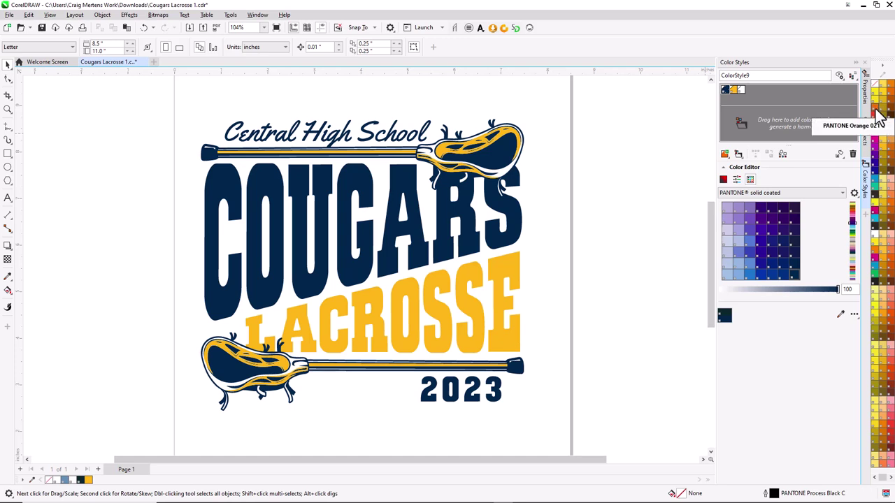
pyautogui.moveTo(877, 115); pyautogui.dragTo(734, 94)
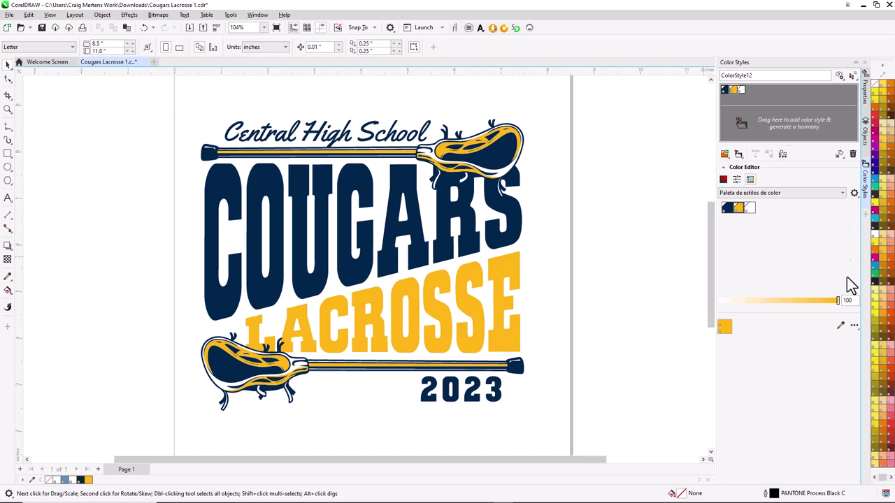
pyautogui.click(880, 105)
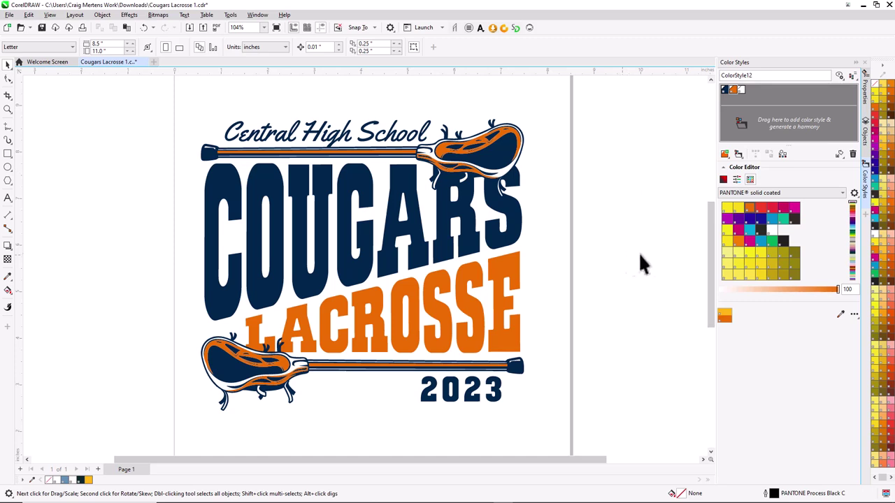
# Step: Unhide GF_Texture12.tif in the Objects docker and move it off the page to the right
pyautogui.click(866, 137)
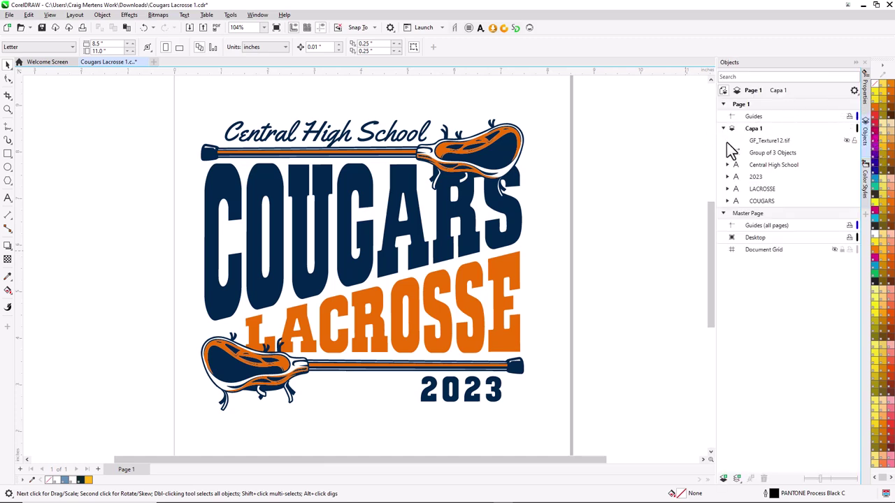
pyautogui.click(847, 142)
pyautogui.click(455, 226)
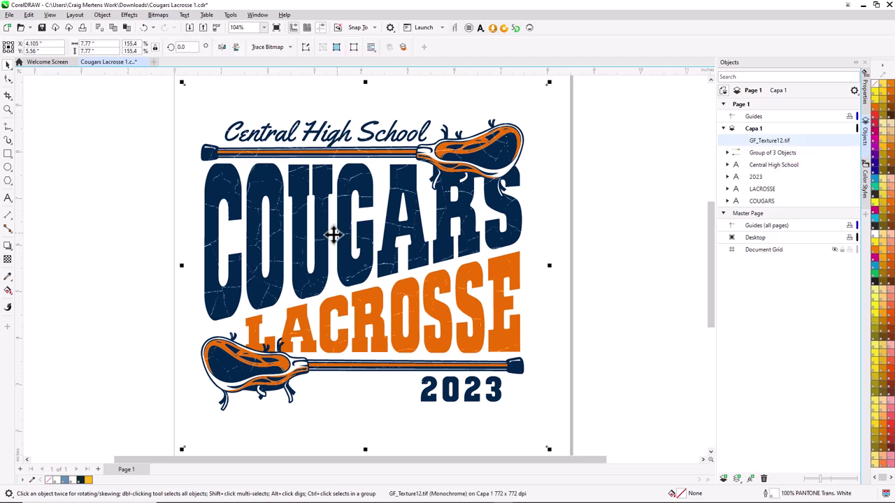
pyautogui.moveTo(323, 236); pyautogui.dragTo(440, 238)
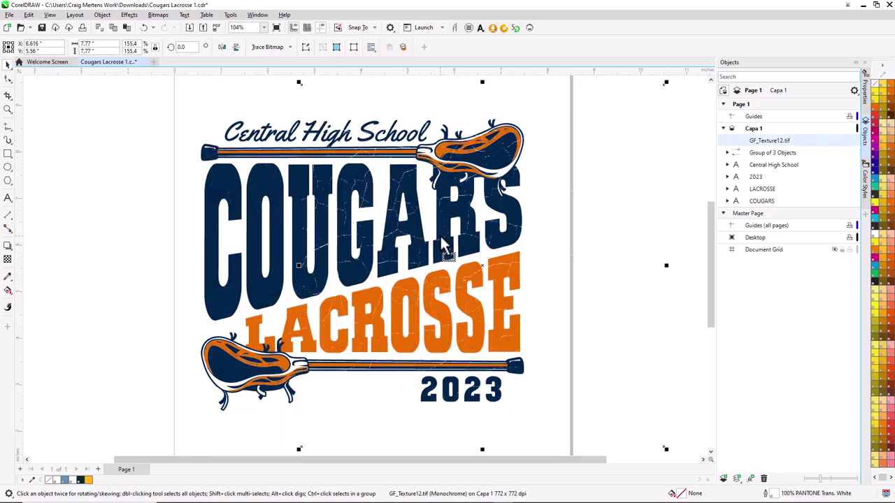
pyautogui.moveTo(357, 246); pyautogui.dragTo(609, 251)
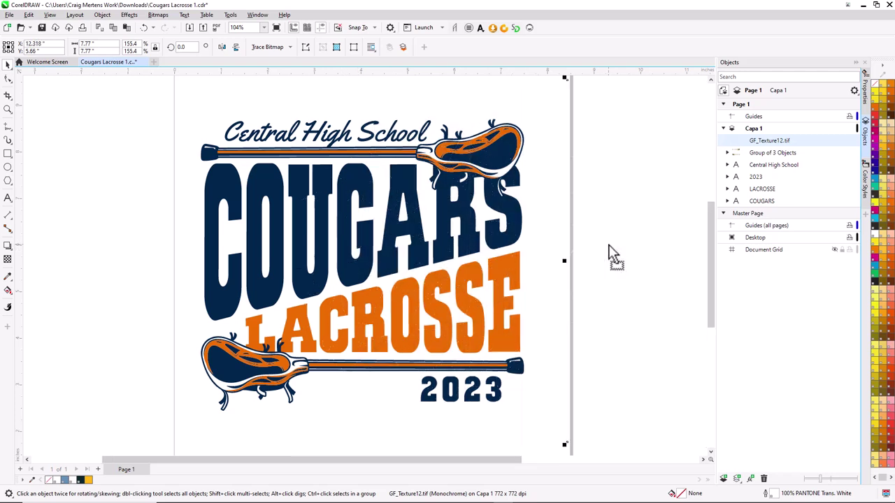
pyautogui.moveTo(610, 251); pyautogui.dragTo(609, 256)
# Step: Marquee-select the five design objects and group them with Ctrl+G
pyautogui.moveTo(123, 96); pyautogui.dragTo(548, 433)
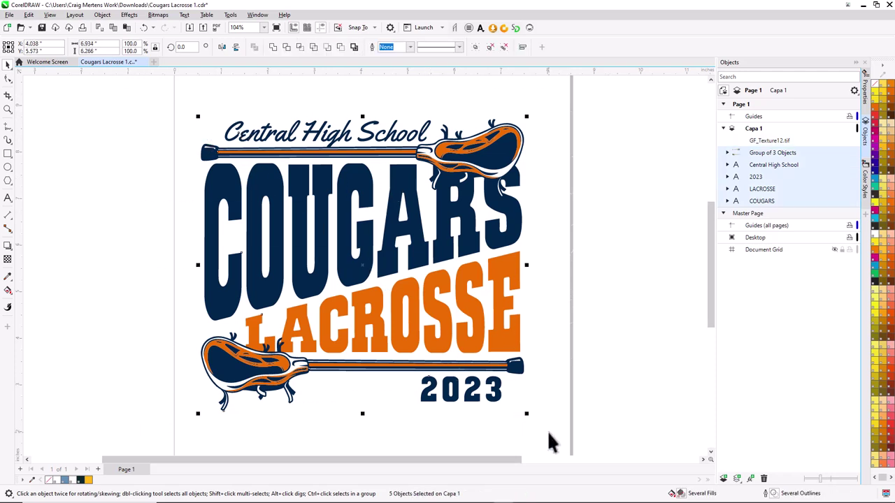
pyautogui.hotkey('ctrl', 'g')
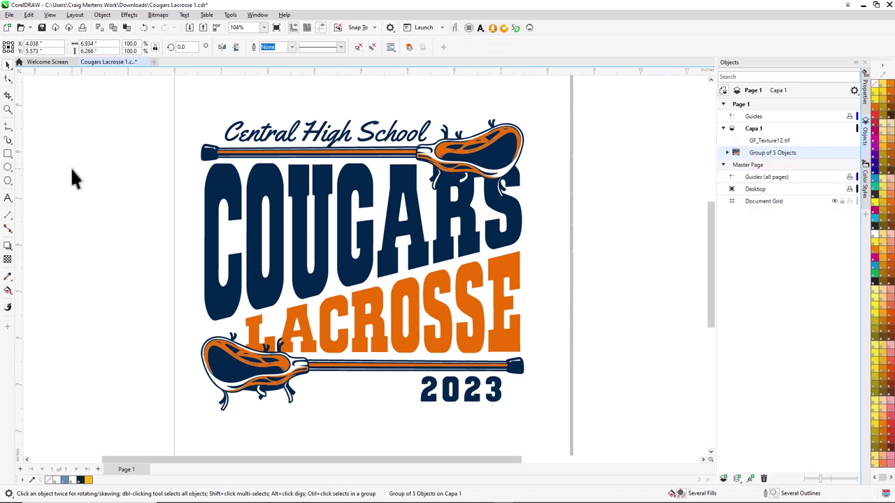
pyautogui.click(108, 180)
# Step: Set the document background to solid light grey, with Print and export background unchecked
pyautogui.click(618, 204)
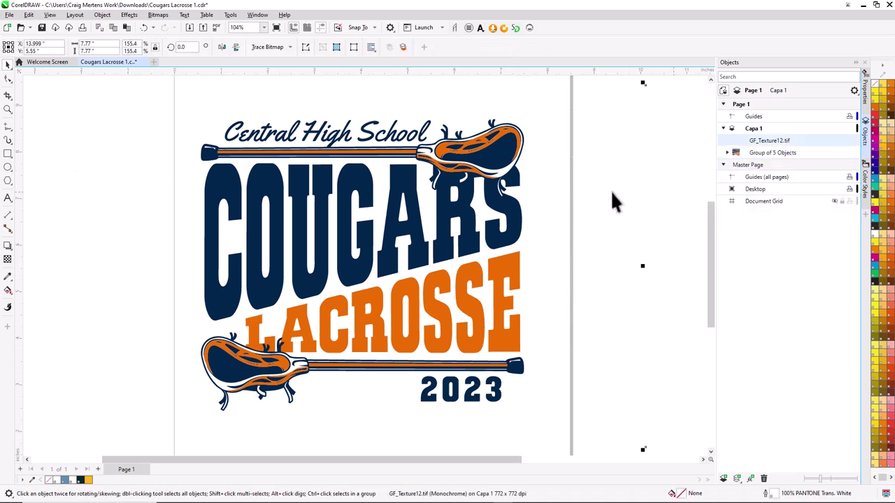
pyautogui.doubleClick(571, 199)
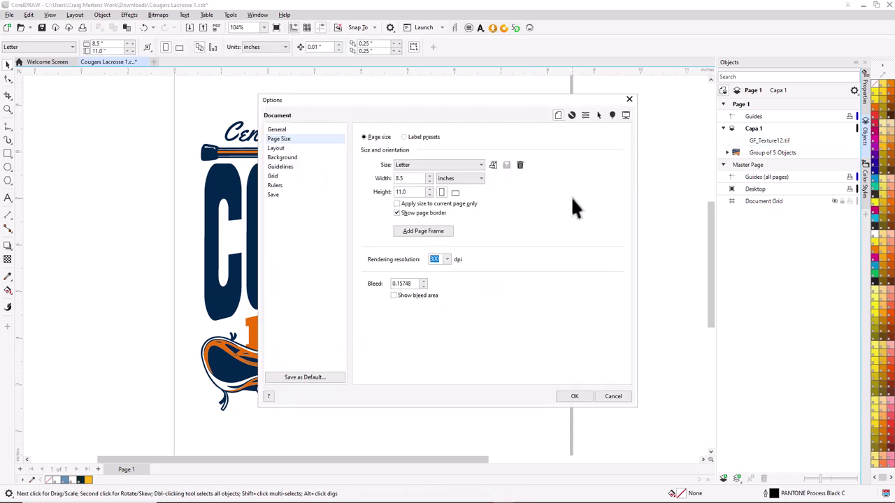
pyautogui.click(283, 158)
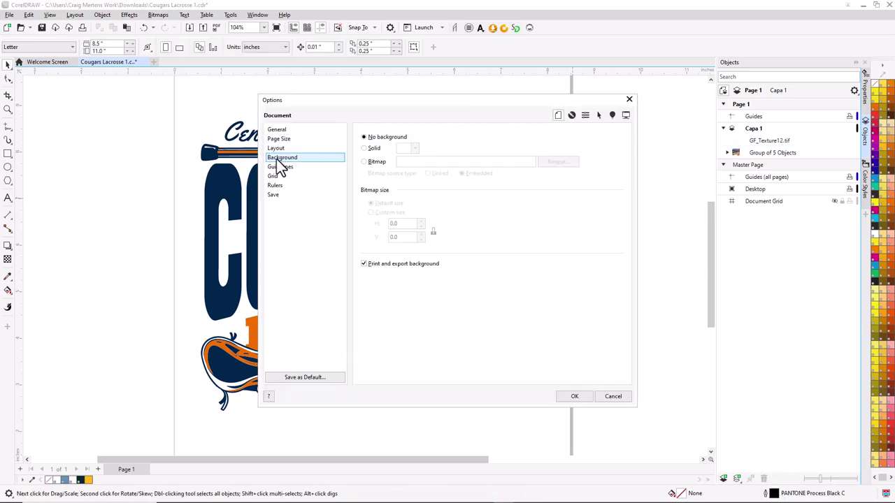
pyautogui.click(364, 148)
pyautogui.click(415, 148)
pyautogui.click(420, 207)
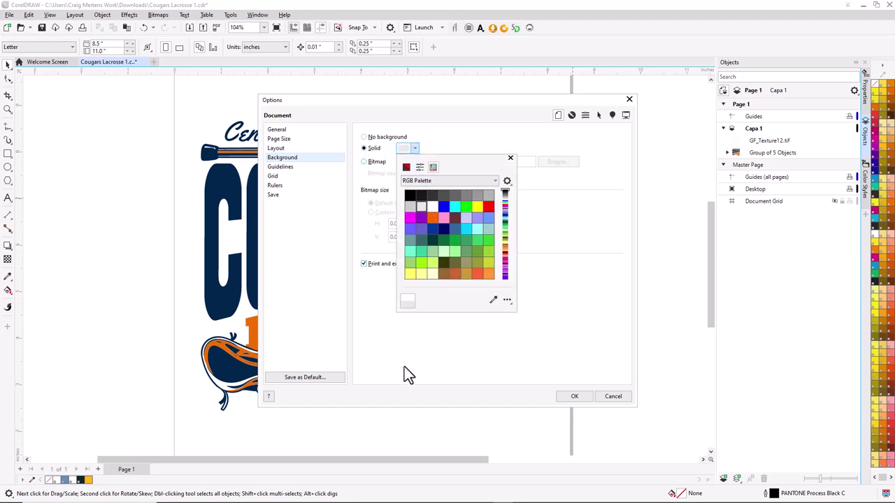
pyautogui.click(410, 350)
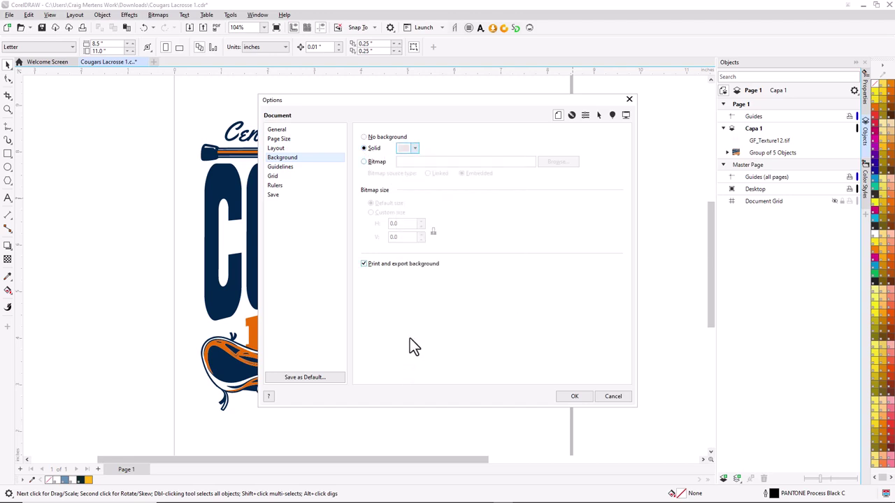
pyautogui.click(364, 264)
pyautogui.click(572, 399)
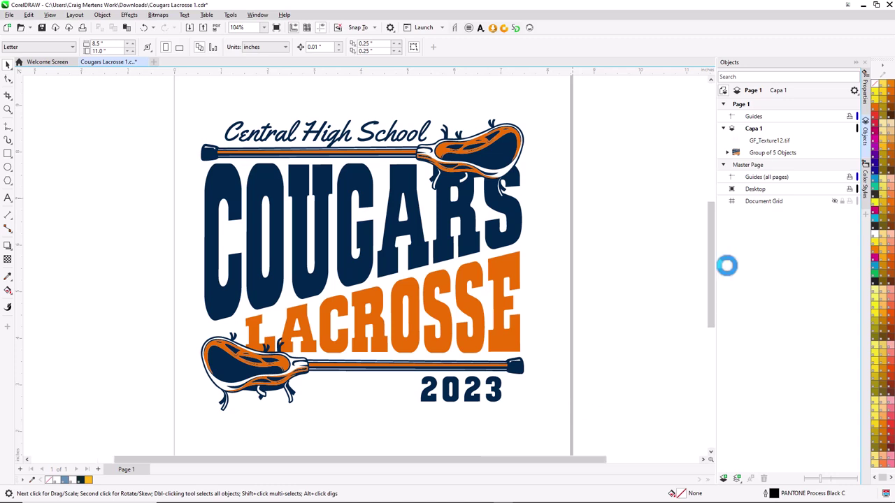
# Step: Drag GF_Texture12.tif over the grouped lettering and PowerClip it inside
pyautogui.moveTo(675, 261); pyautogui.dragTo(650, 281)
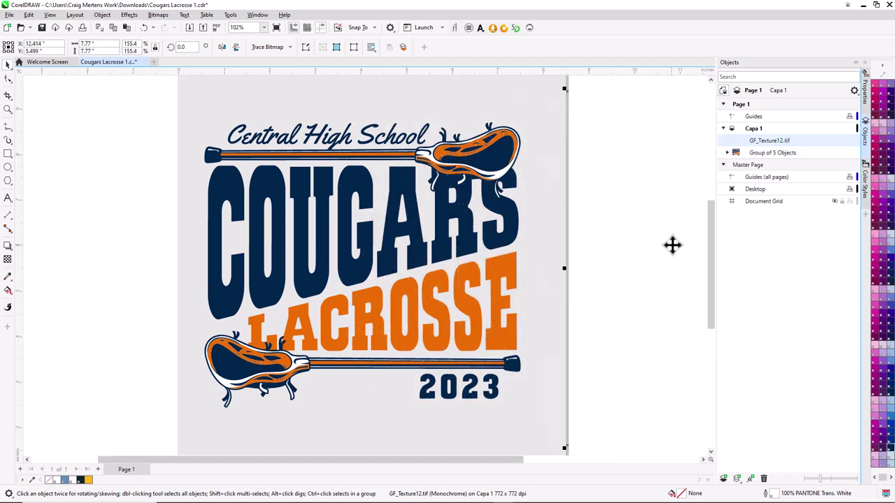
pyautogui.moveTo(672, 245); pyautogui.dragTo(281, 251)
pyautogui.click(310, 348)
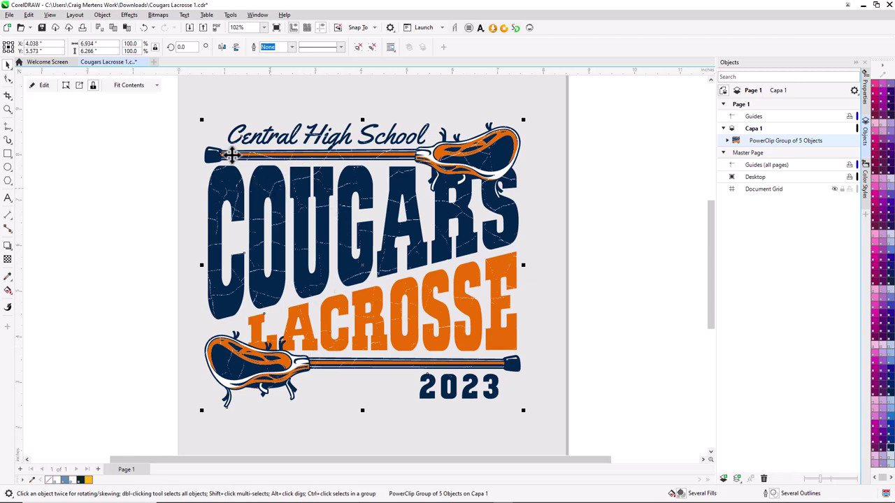
# Step: Inside the PowerClip, nudge the crack texture slightly upward and duplicate it
pyautogui.click(43, 87)
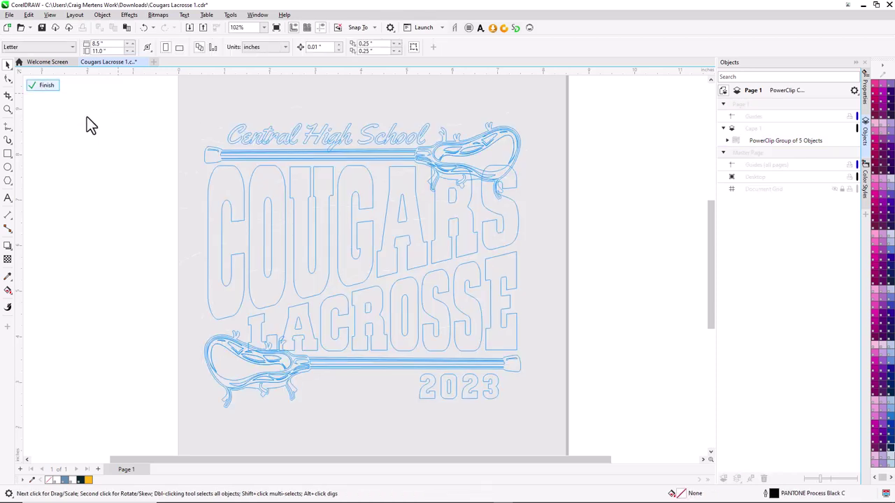
pyautogui.click(265, 201)
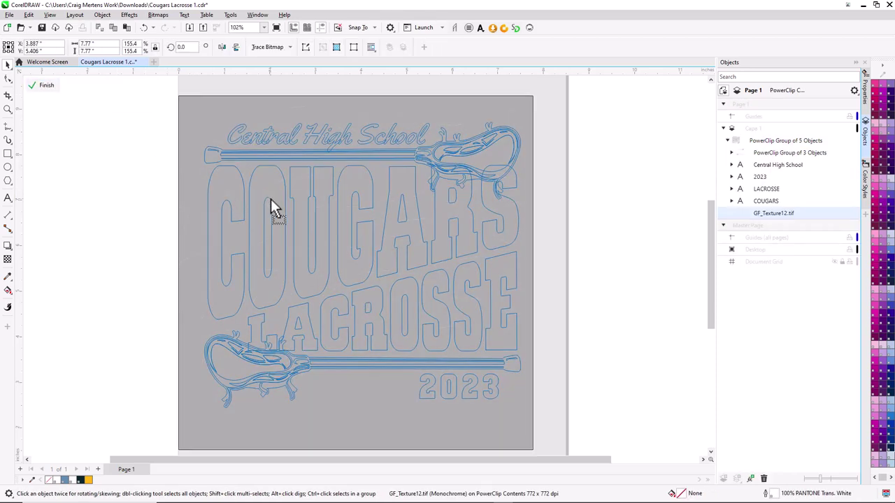
pyautogui.moveTo(271, 201); pyautogui.dragTo(270, 198)
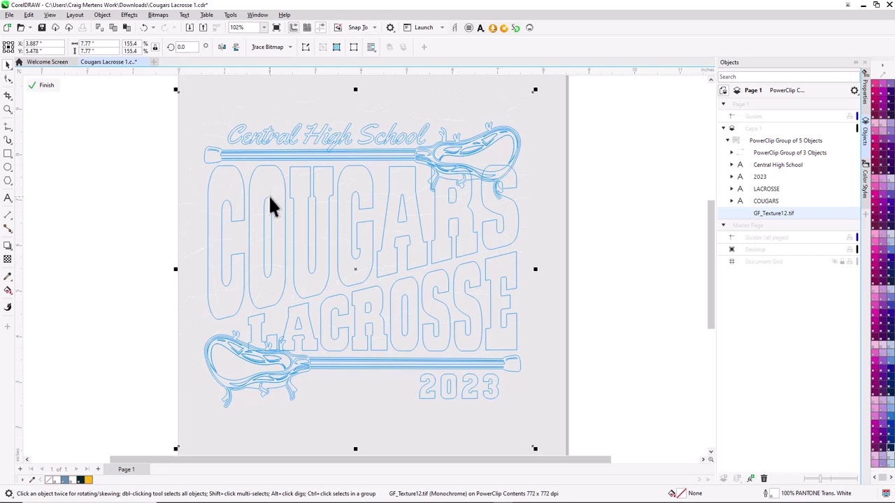
pyautogui.hotkey('ctrl', 'd')
# Step: Rotate the texture copy about 25 degrees, then finish the PowerClip edit and deselect
pyautogui.click(163, 176)
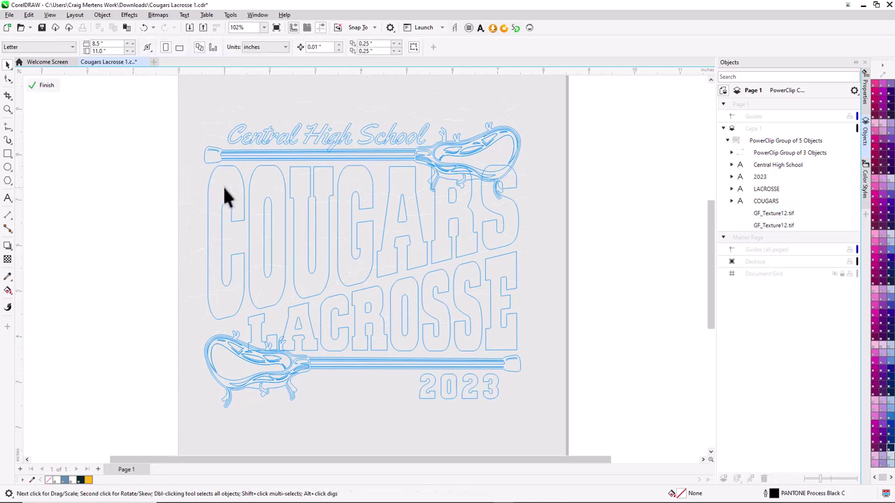
pyautogui.click(239, 182)
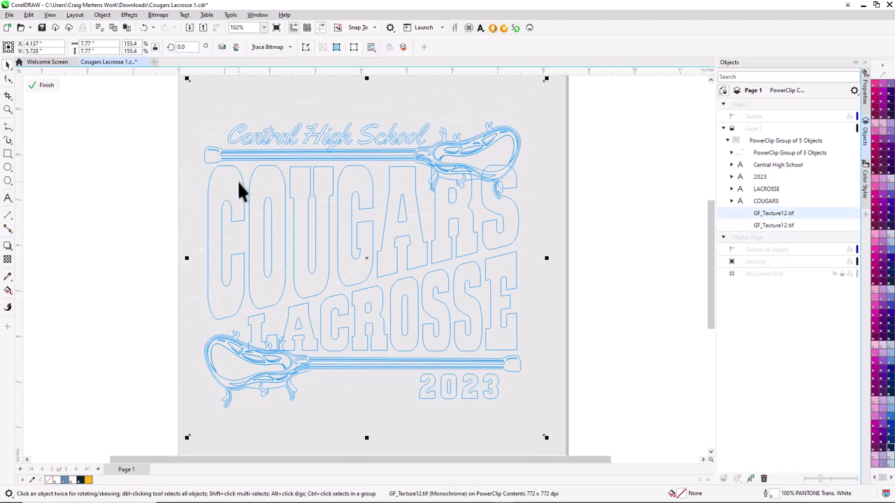
pyautogui.click(237, 180)
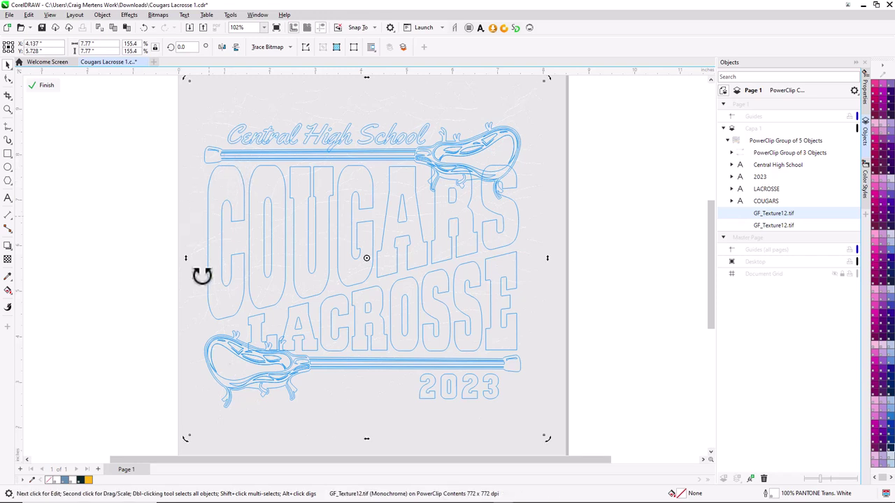
pyautogui.moveTo(550, 79); pyautogui.dragTo(581, 225)
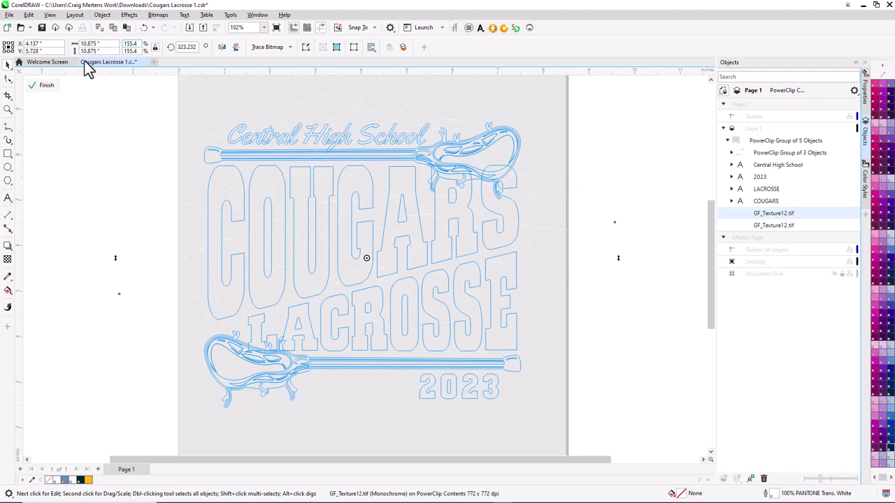
pyautogui.click(46, 86)
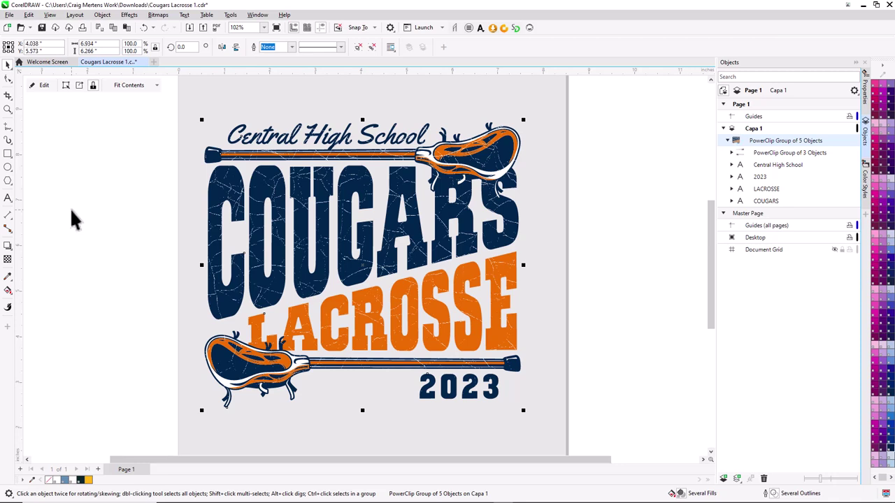
pyautogui.click(70, 209)
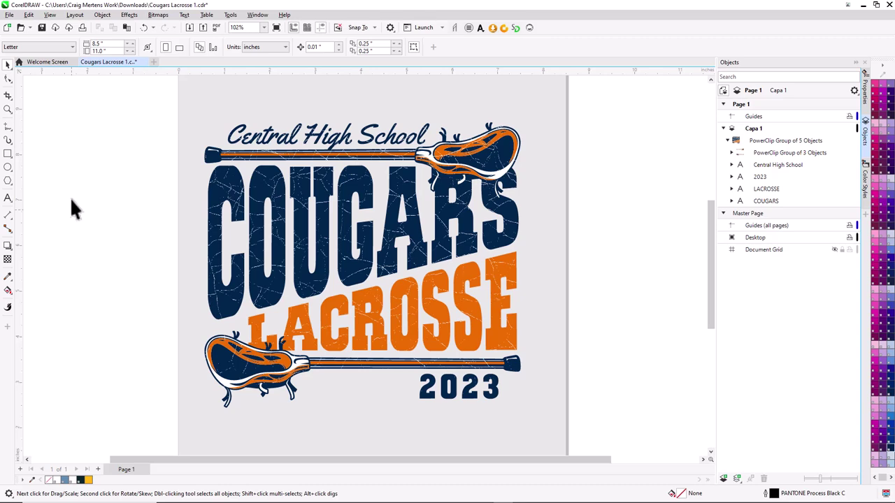
pyautogui.click(9, 15)
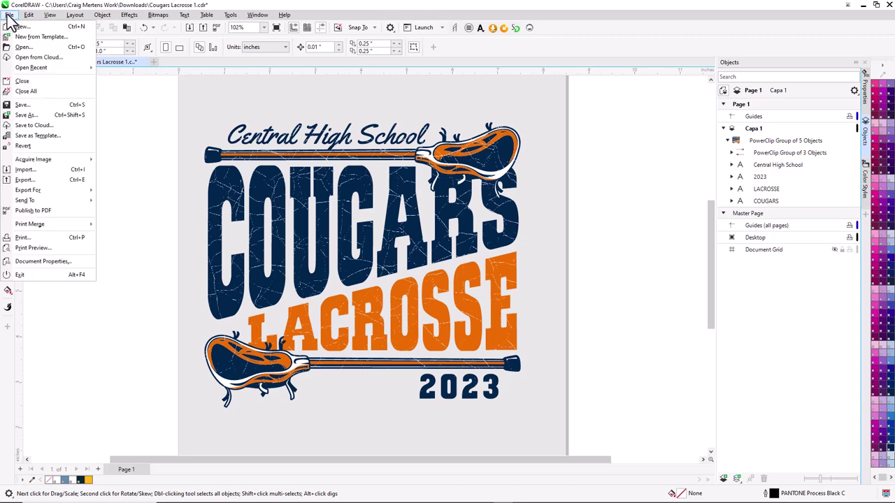
# Step: Print to a Device Independent PostScript File with colours output as Separations
pyautogui.click(25, 238)
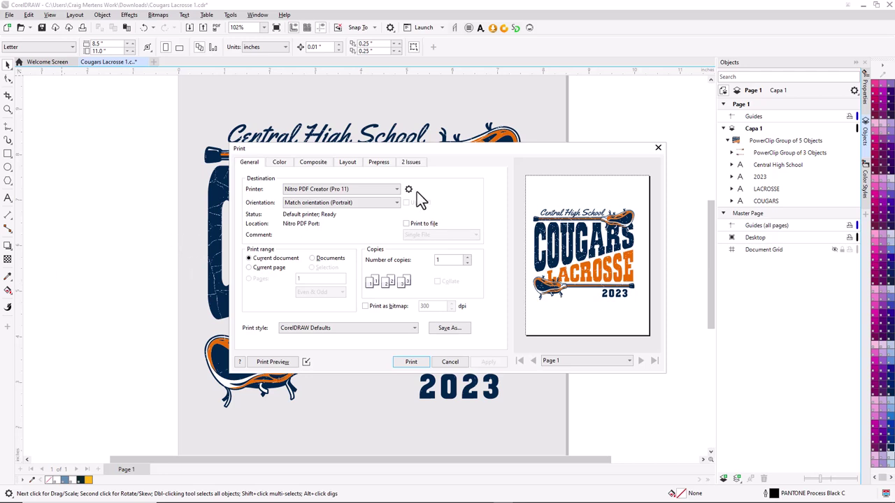
pyautogui.click(397, 191)
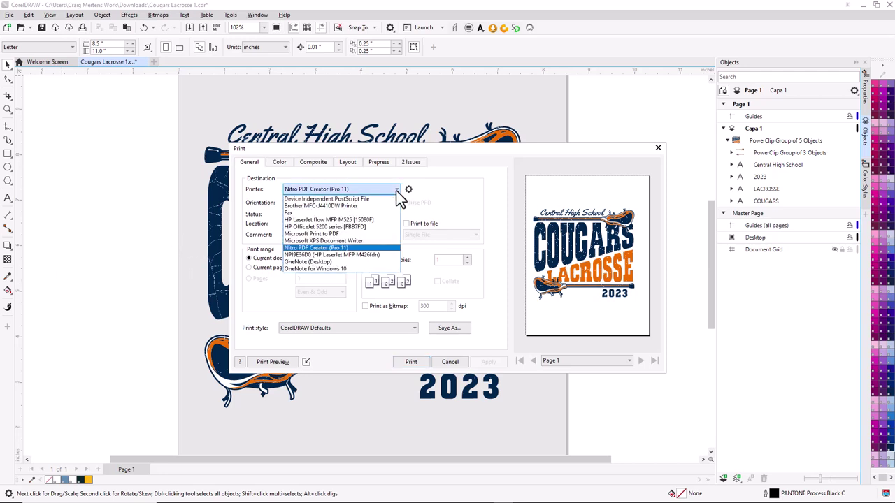
pyautogui.click(362, 198)
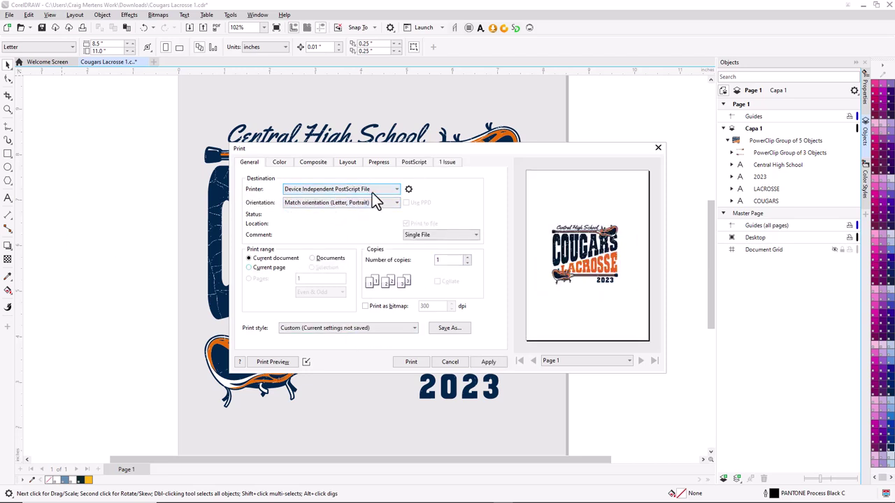
pyautogui.click(279, 162)
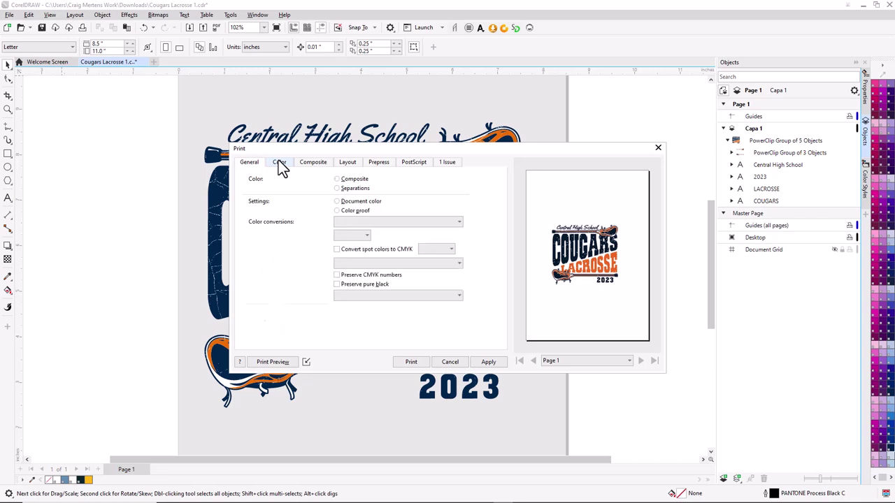
pyautogui.click(338, 189)
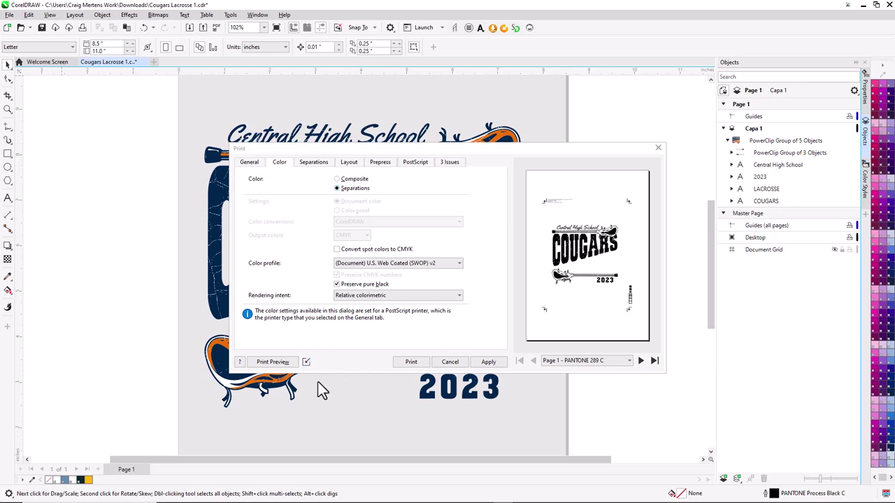
# Step: Page forward through the separation plate previews to the last plate
pyautogui.click(306, 363)
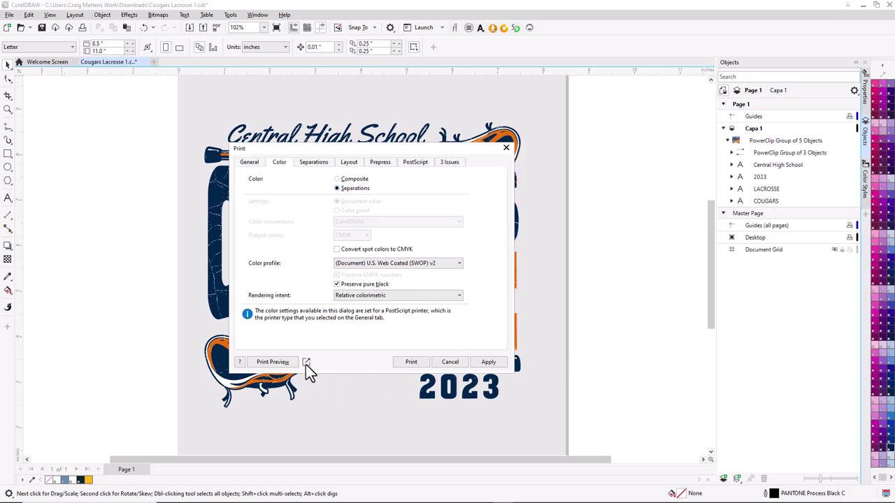
pyautogui.click(306, 362)
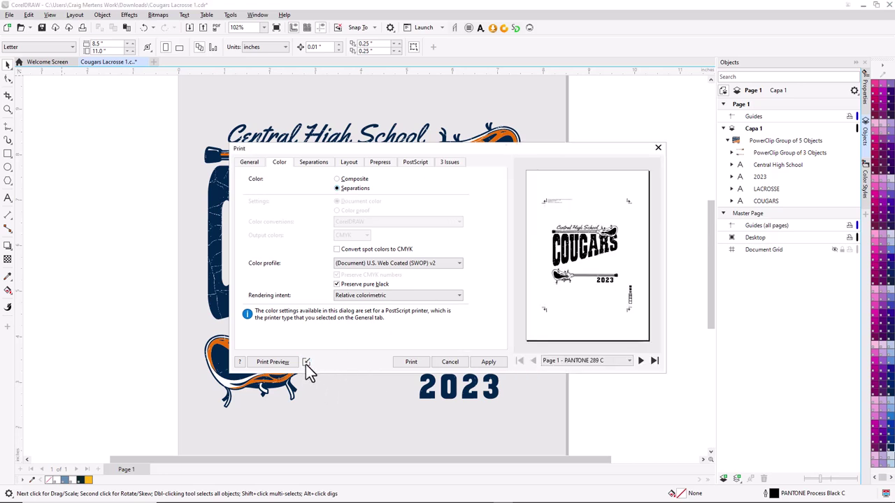
pyautogui.click(640, 360)
pyautogui.click(640, 360)
pyautogui.click(640, 360)
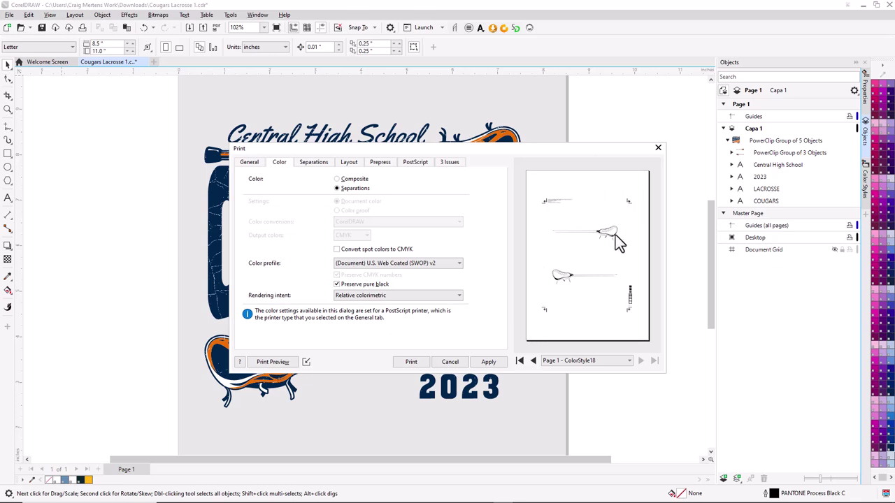
# Step: Turn off file information, crop/fold marks, colour calibration bar and densitometer scales in Prepress
pyautogui.click(383, 162)
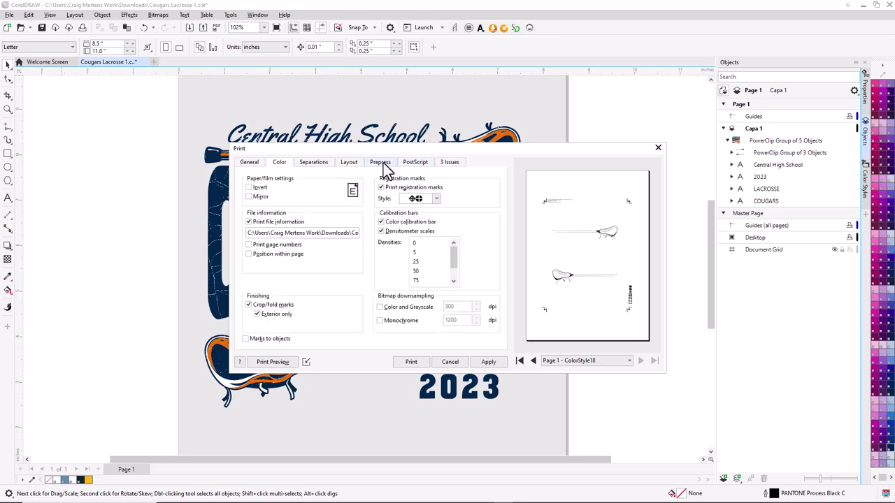
pyautogui.click(248, 221)
pyautogui.click(249, 304)
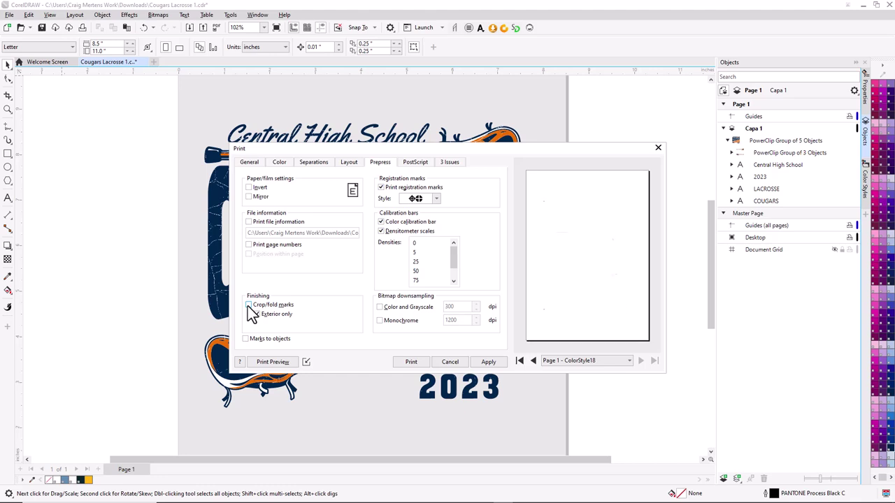
pyautogui.click(380, 222)
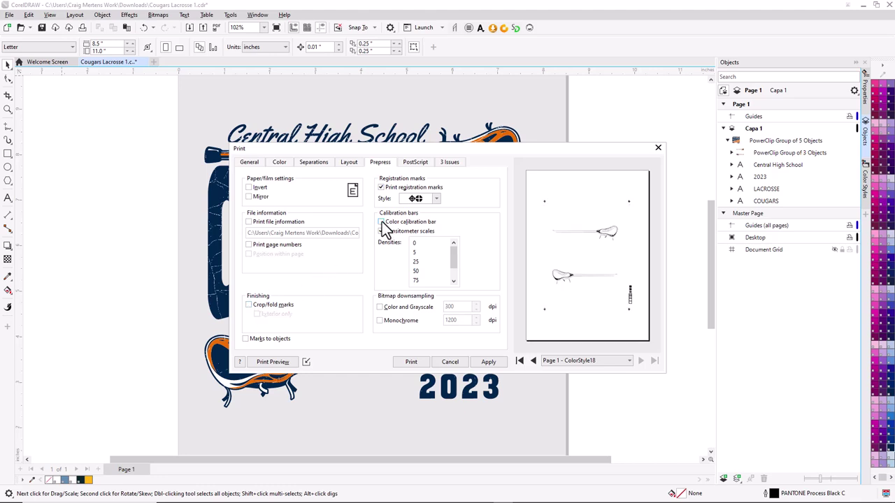
pyautogui.click(382, 231)
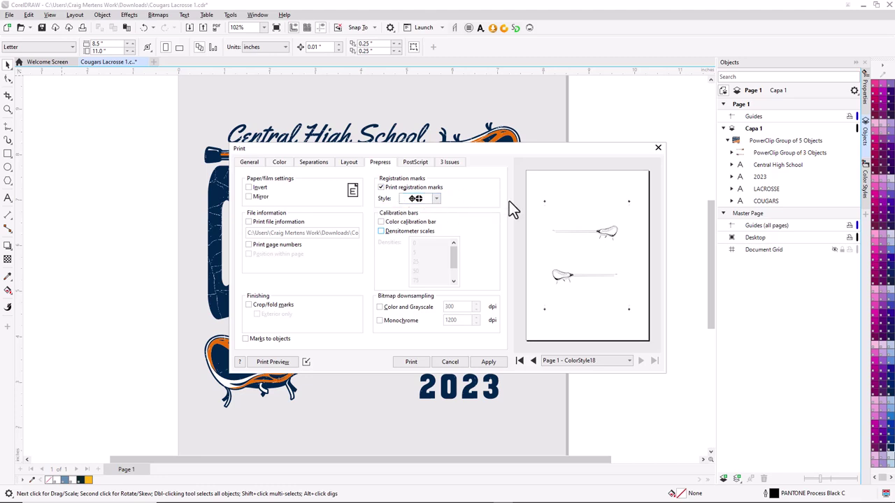
# Step: Step the preview back to the PANTONE Trans. White plate and view the separation plates list
pyautogui.click(534, 362)
pyautogui.click(534, 362)
pyautogui.click(534, 362)
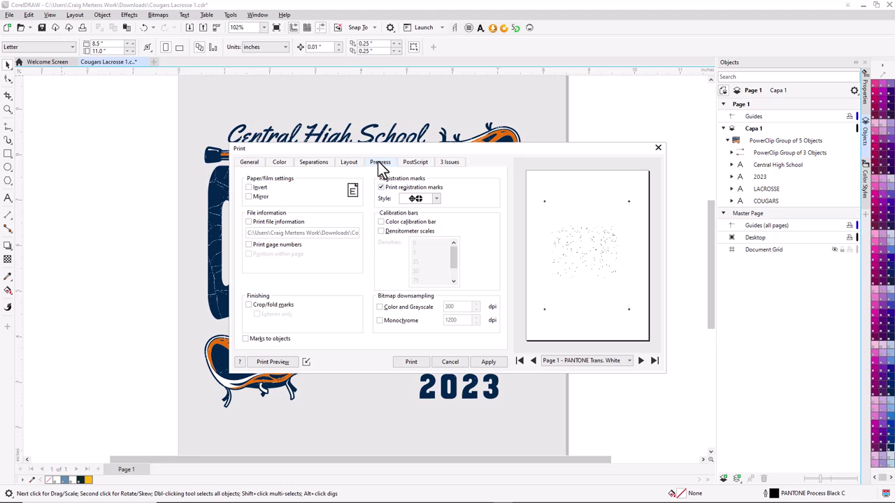
pyautogui.click(321, 163)
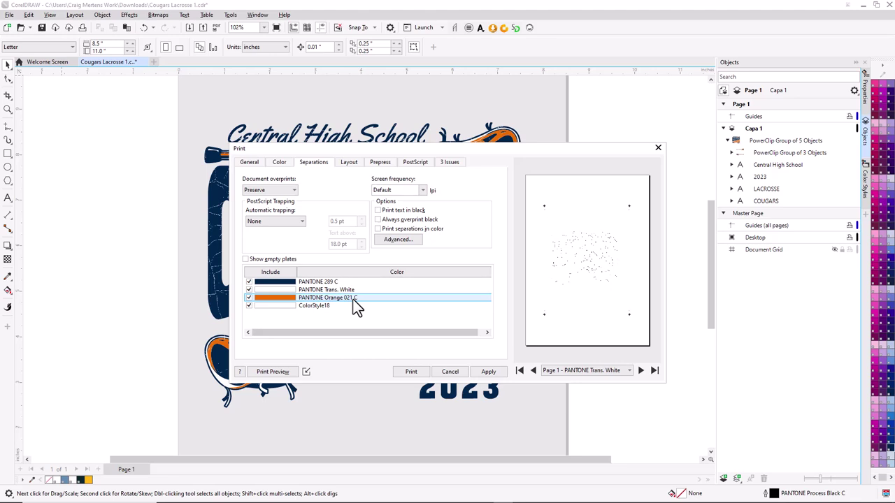
# Step: Exclude PANTONE Trans. White and confirm advanced separations at 60.0000 frequency, 45-degree angles
pyautogui.click(248, 290)
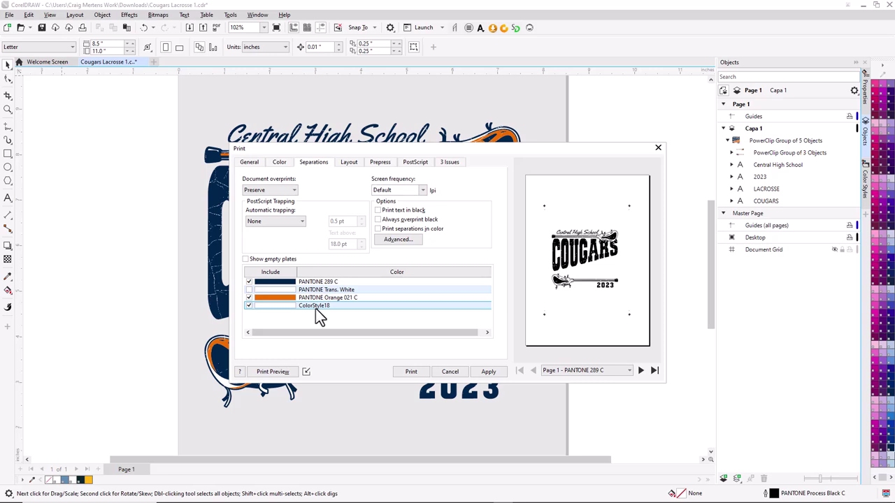
pyautogui.click(408, 242)
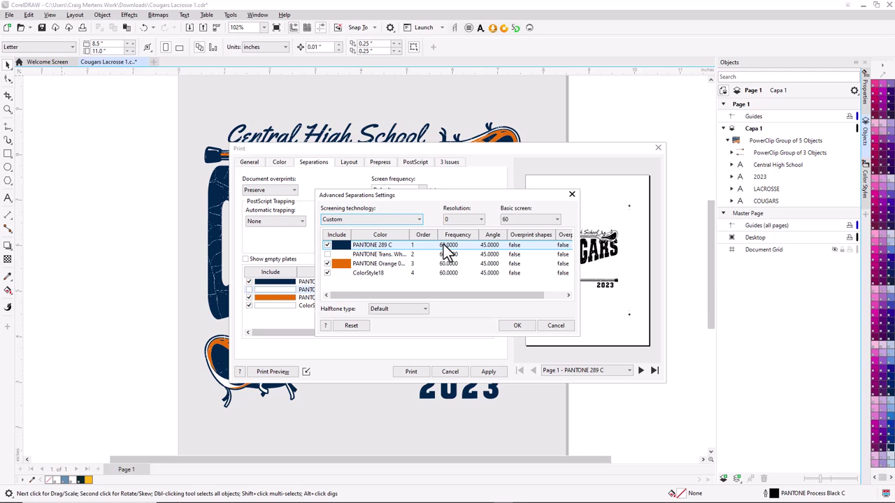
pyautogui.click(489, 245)
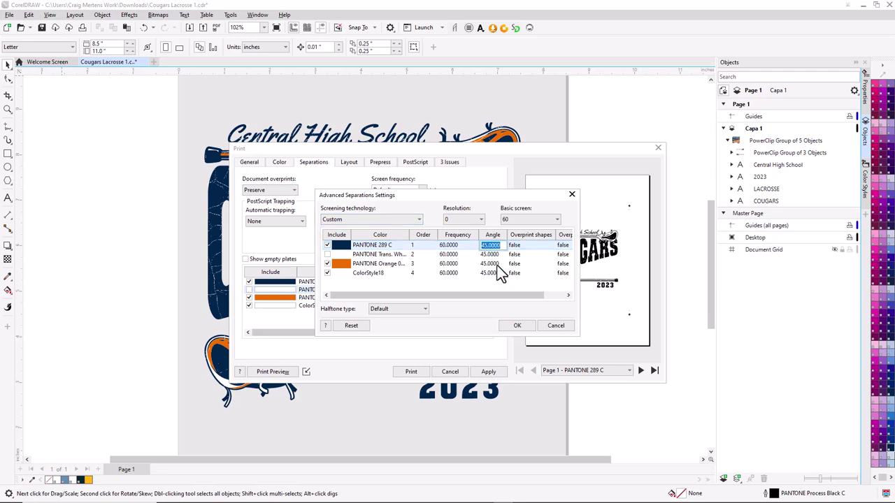
pyautogui.click(517, 326)
# Step: Preview the Orange 021 C, ColorStyle18 and 289 C plates, then verify the Custom 13 × 18 inch paper
pyautogui.click(640, 371)
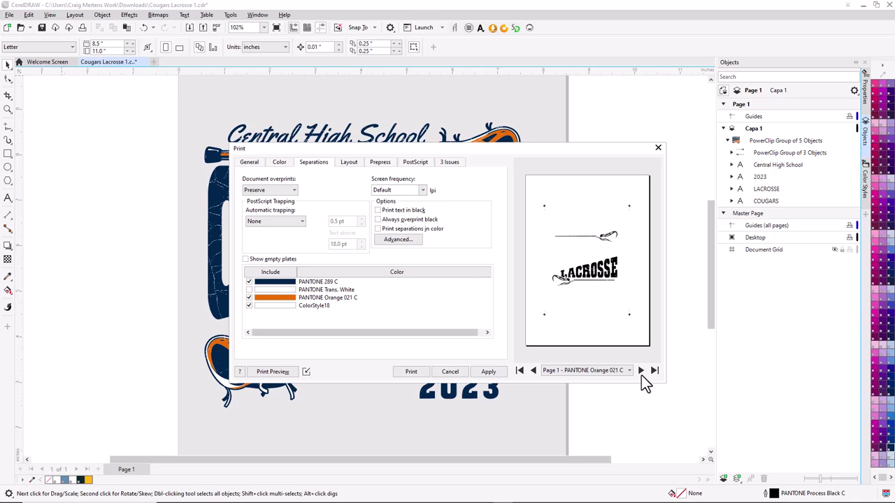
pyautogui.click(641, 371)
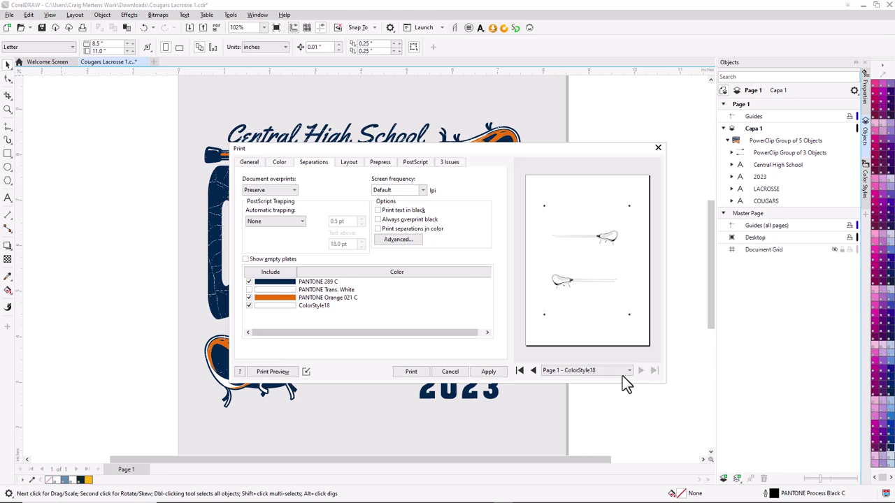
pyautogui.click(532, 370)
pyautogui.click(533, 370)
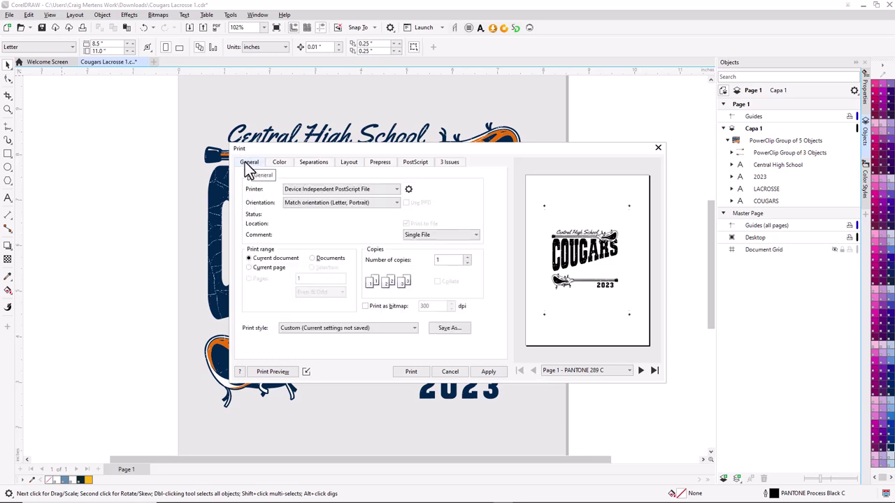
pyautogui.click(408, 190)
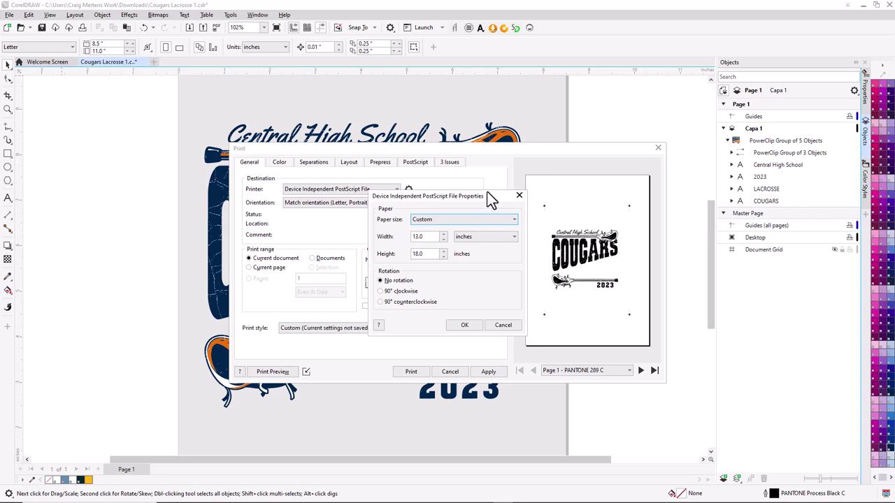
pyautogui.click(519, 195)
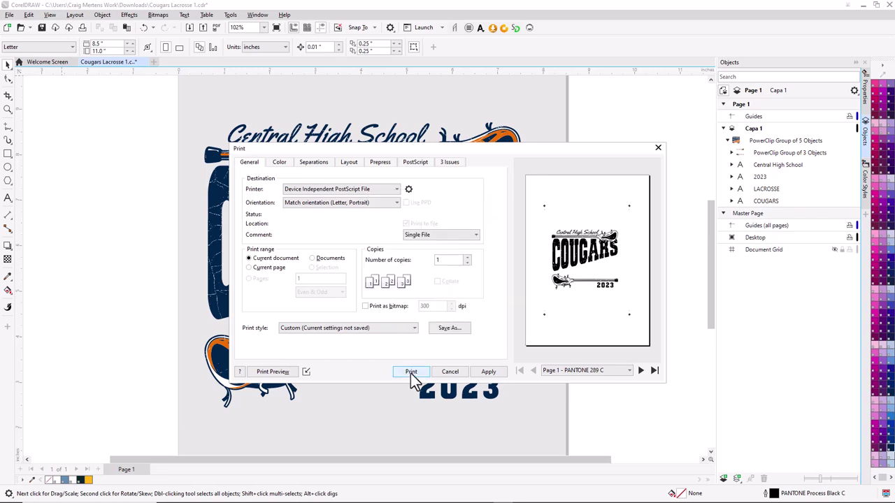